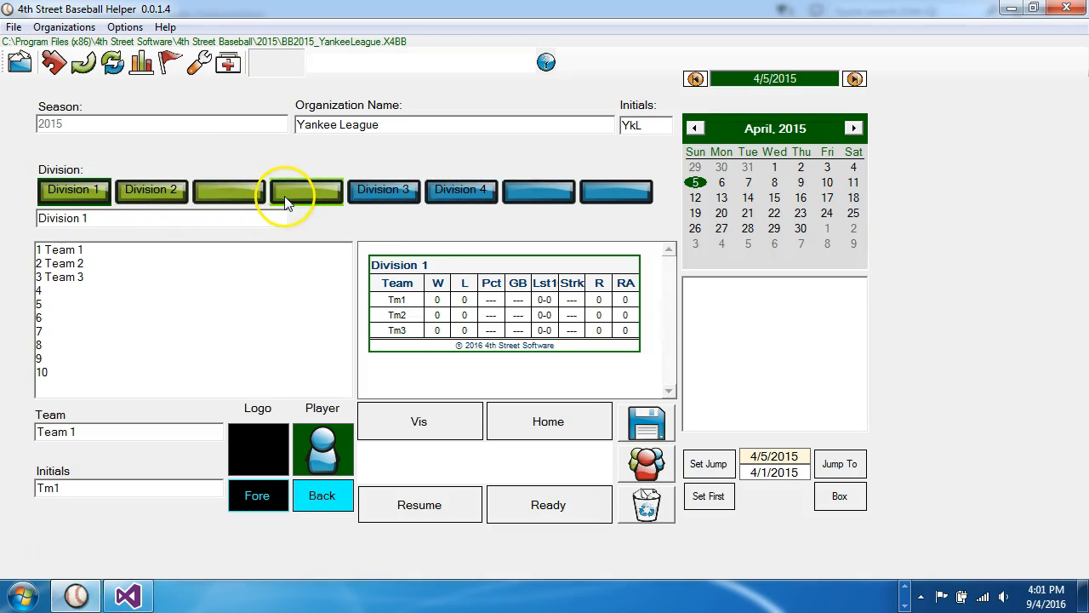
Step: Review the teams in Division 2 and Division 1, and set 4/1/2015 as the season's first date
{"action": "left_click", "coordinate": [160, 194]}
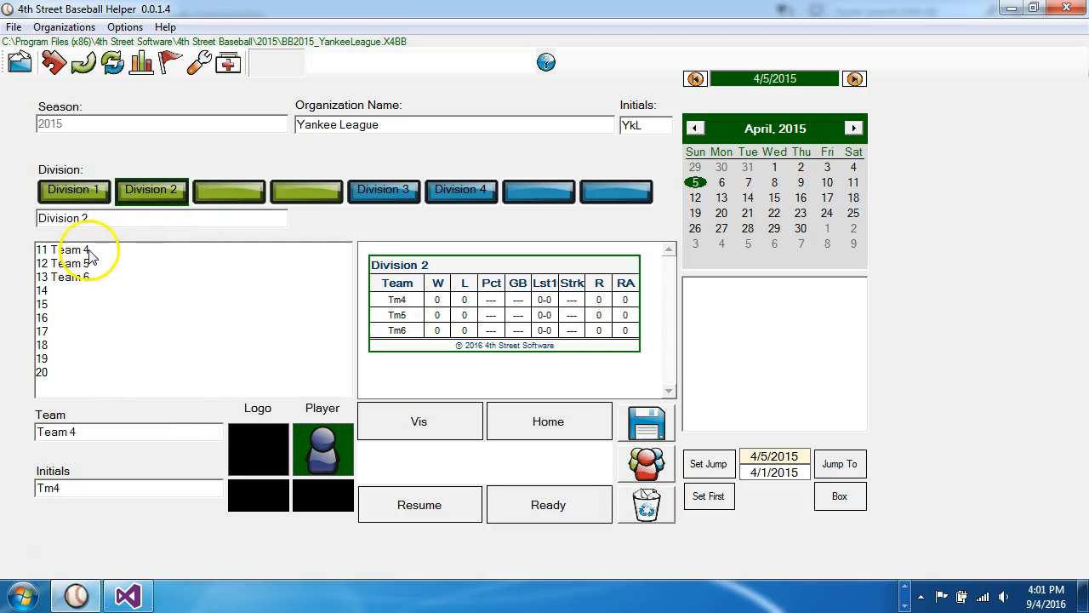
{"action": "left_click", "coordinate": [75, 201]}
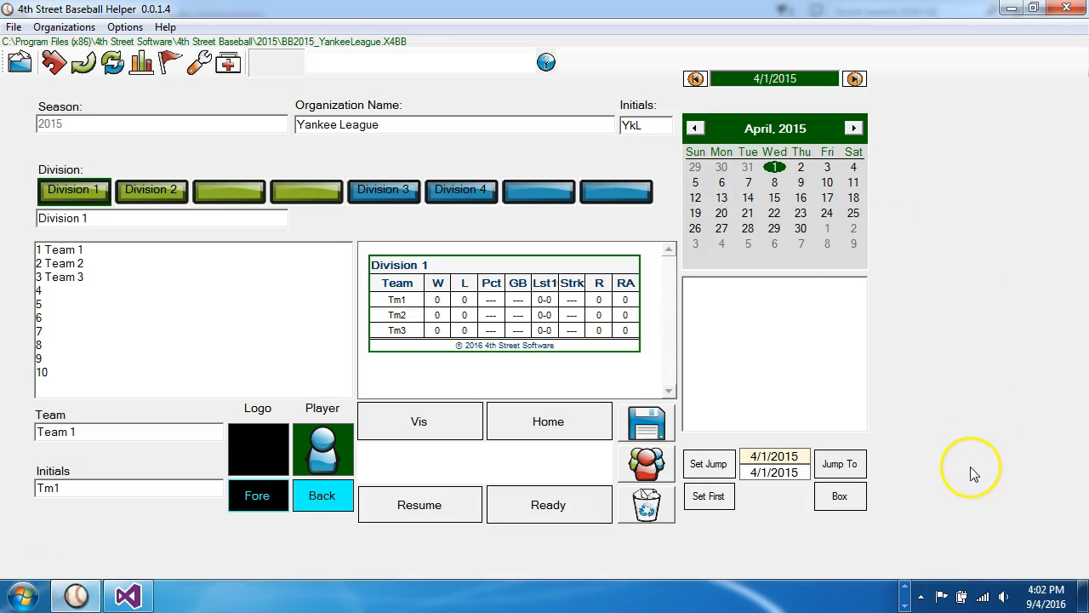
{"action": "left_click", "coordinate": [709, 497]}
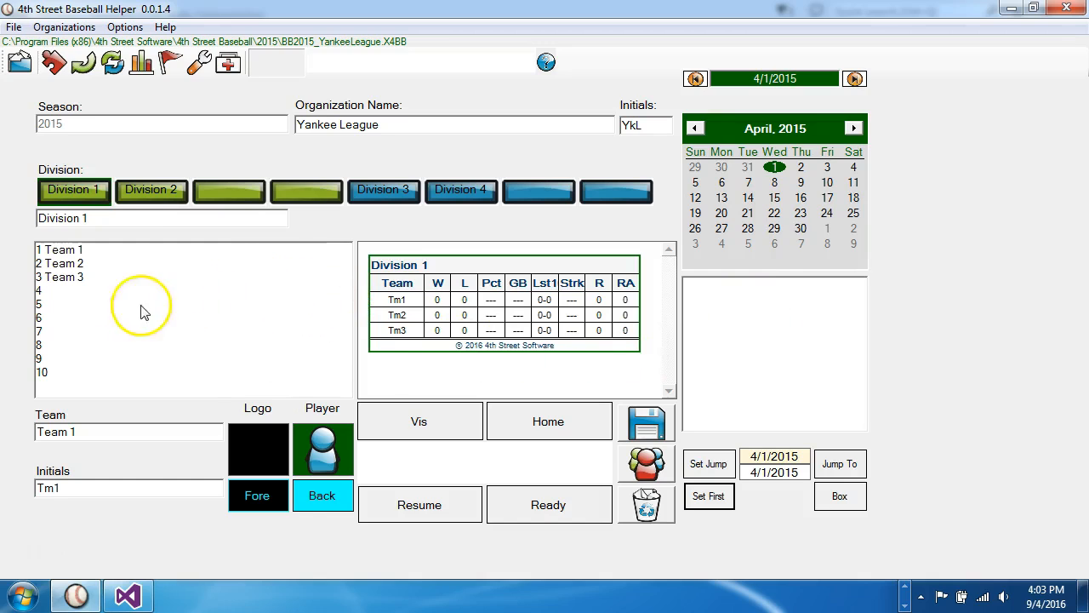
Step: Schedule and save a game on 4/1/2015 with Team 1 as visitor and Team 2 as home team
{"action": "left_click", "coordinate": [76, 253]}
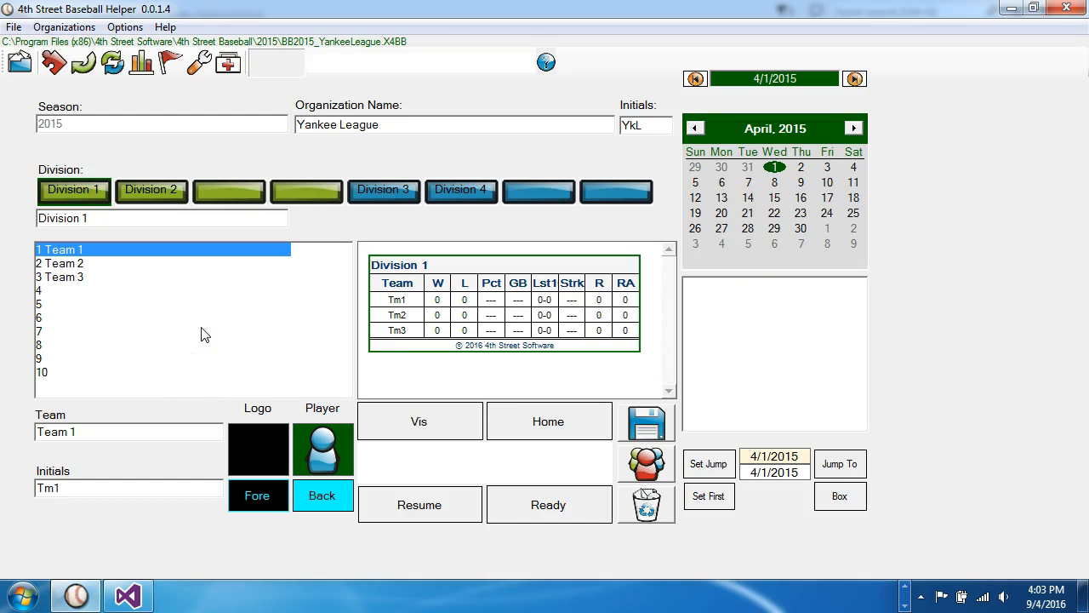
{"action": "left_click", "coordinate": [406, 421]}
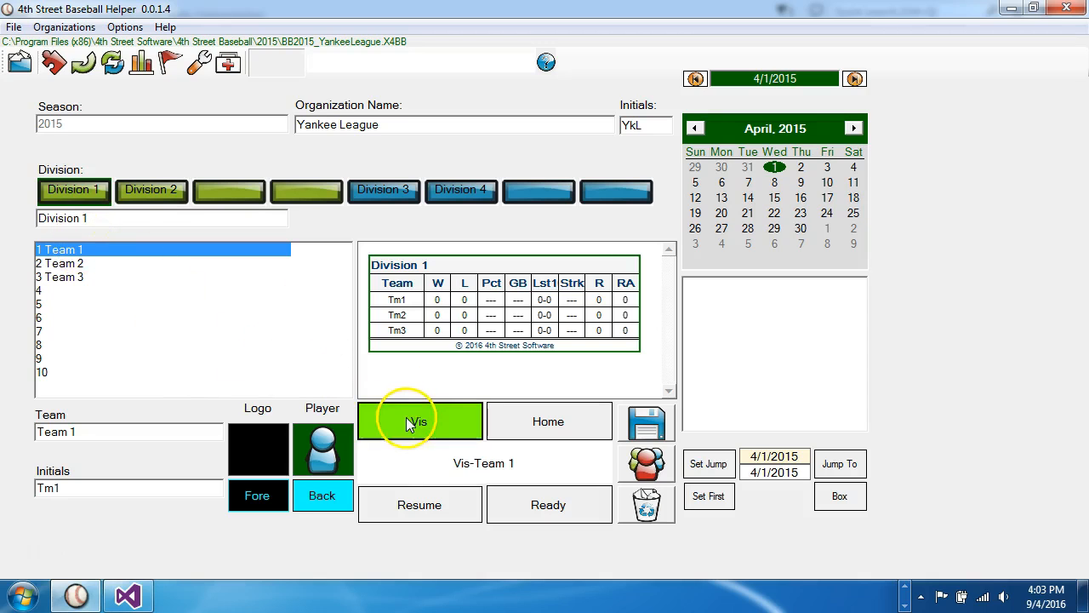
{"action": "left_click", "coordinate": [68, 265]}
{"action": "left_click", "coordinate": [557, 423]}
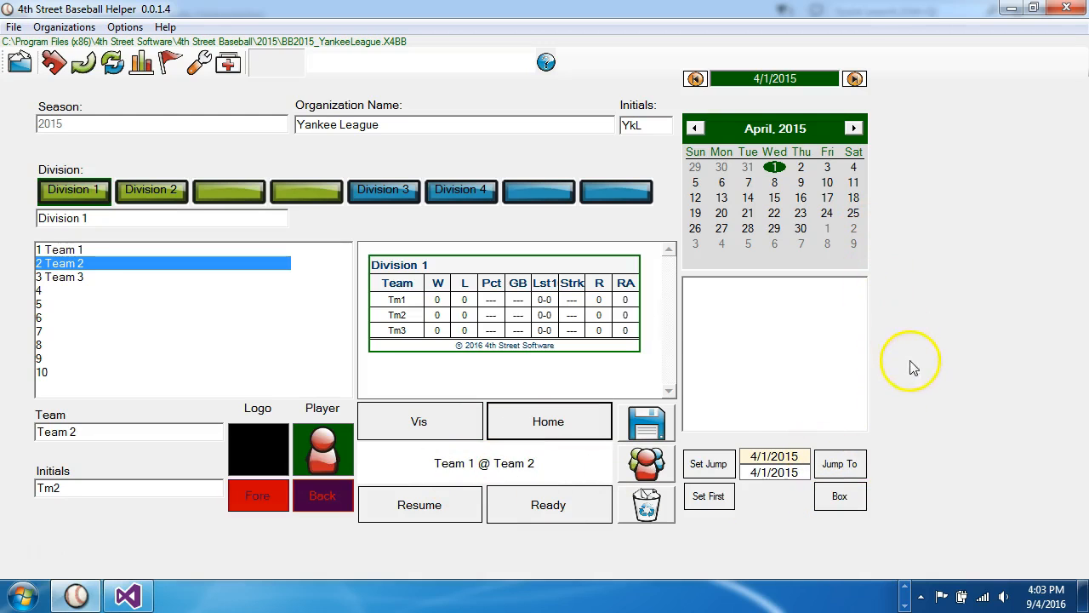
{"action": "left_click", "coordinate": [653, 424]}
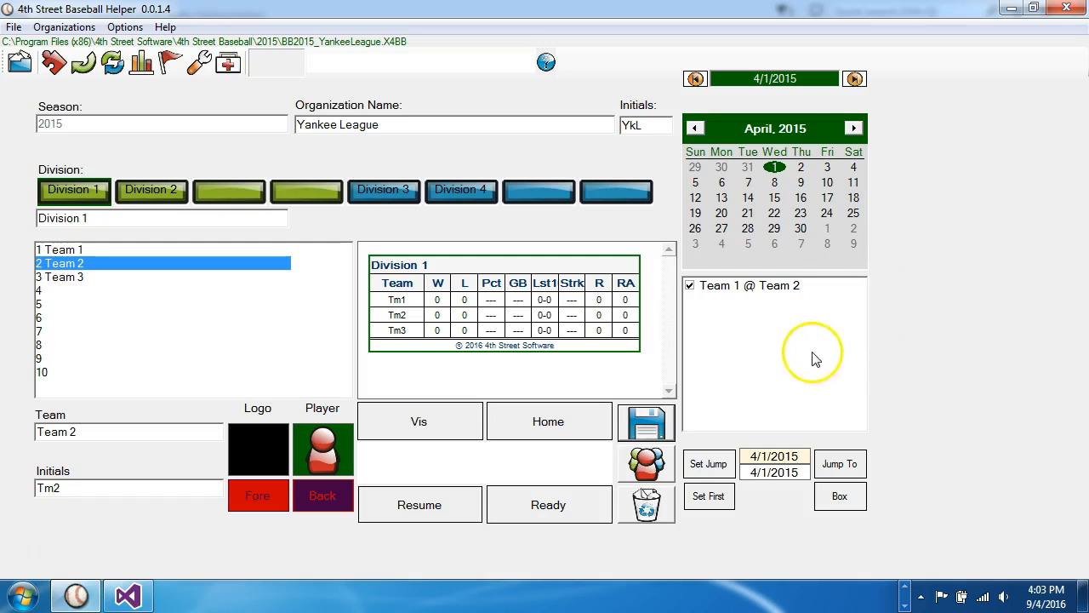
Step: Check neighbouring dates for games, and clone the 4/1/2015 Team 1 @ Team 2 game to the next day
{"action": "left_click", "coordinate": [800, 169]}
{"action": "left_click", "coordinate": [854, 168]}
{"action": "left_click", "coordinate": [774, 169]}
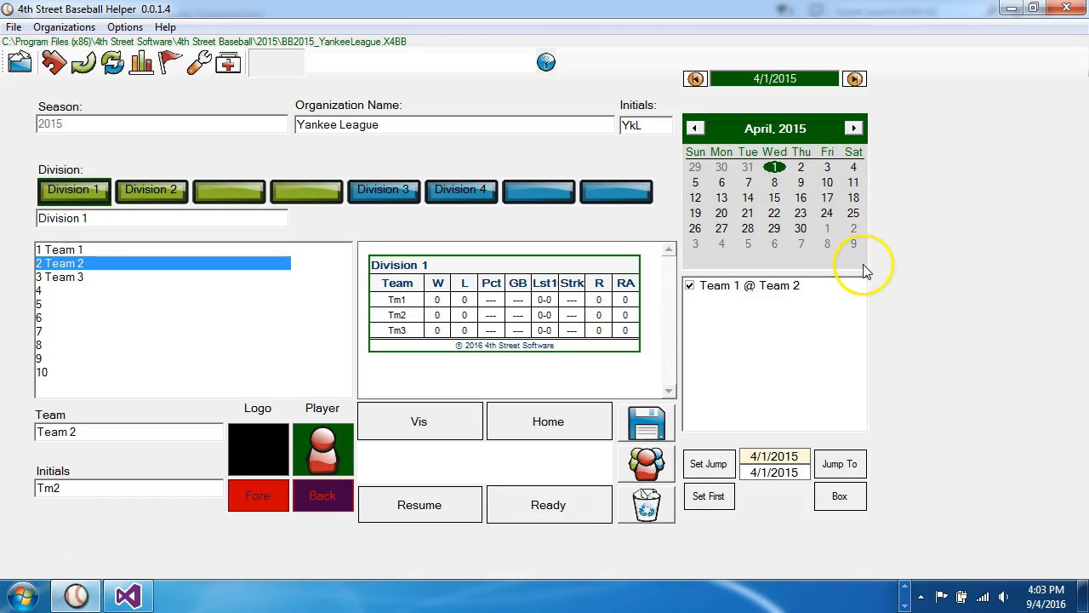
{"action": "left_click", "coordinate": [788, 285]}
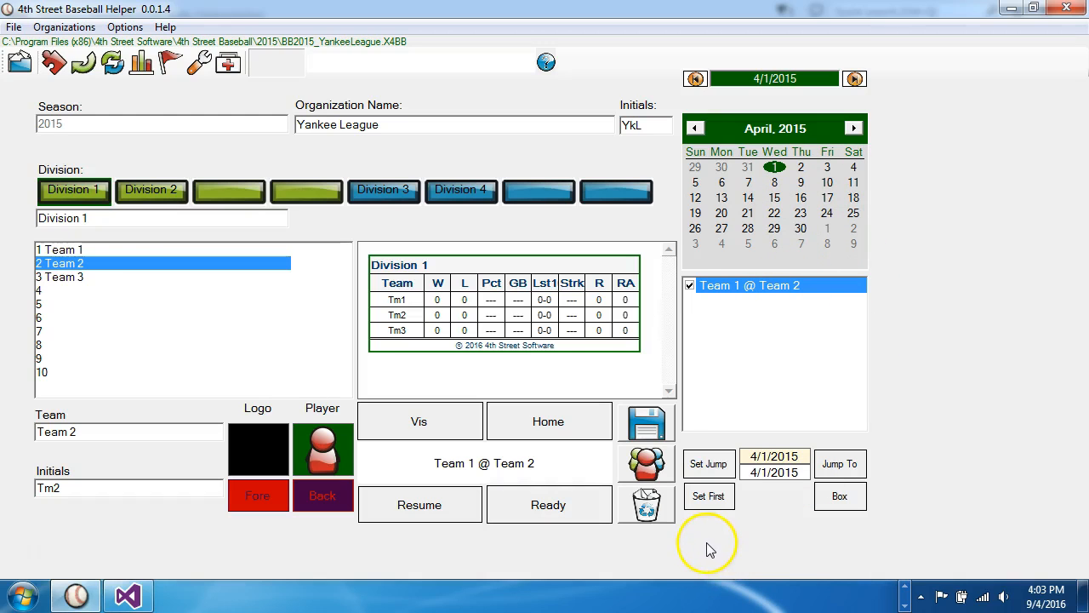
{"action": "left_click", "coordinate": [652, 467]}
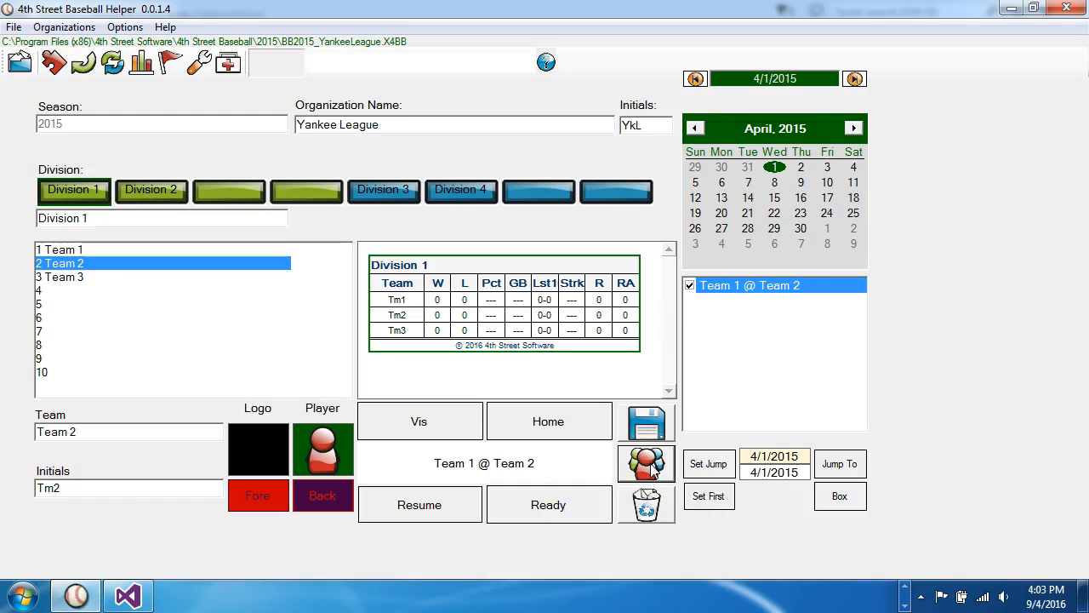
Step: Clone the Team 1 @ Team 2 game from 4/2/2015 to the next day, keeping it checked, and view 4/3/2015
{"action": "left_click", "coordinate": [802, 170]}
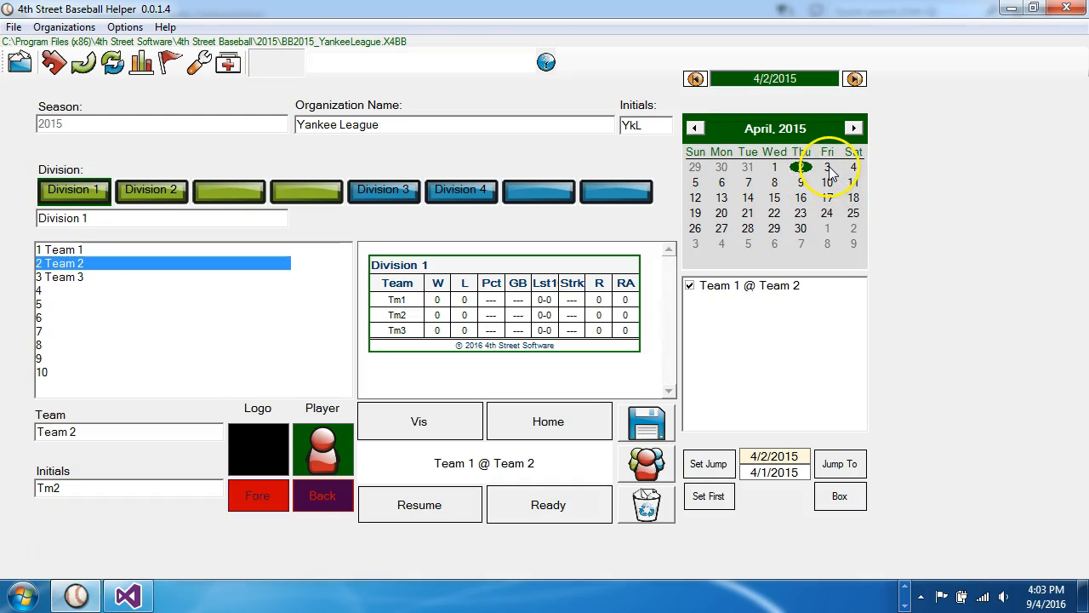
{"action": "left_click", "coordinate": [765, 289]}
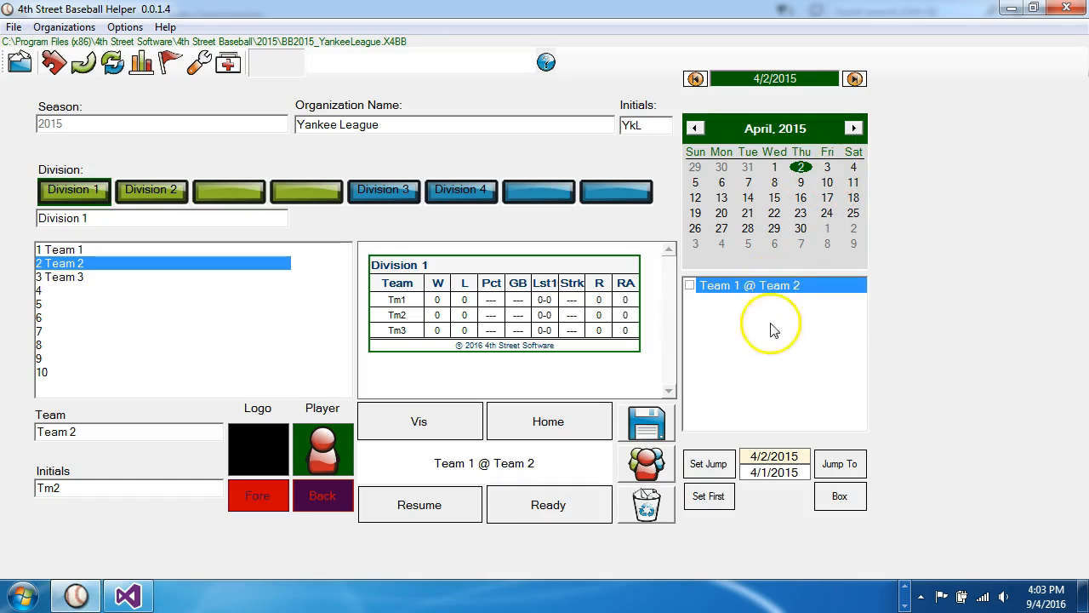
{"action": "left_click", "coordinate": [690, 285]}
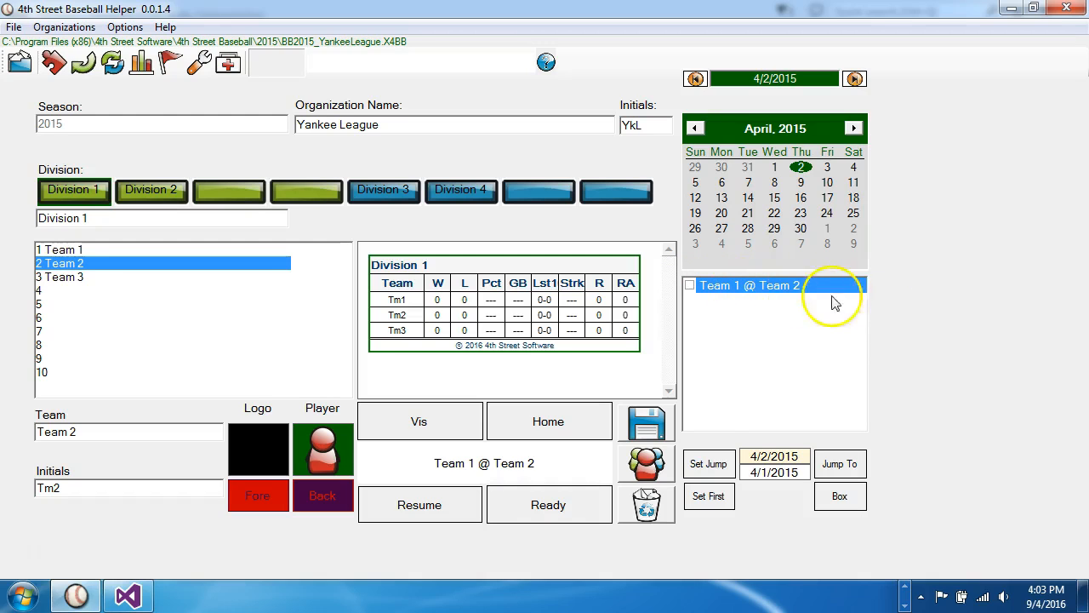
{"action": "left_click", "coordinate": [690, 286]}
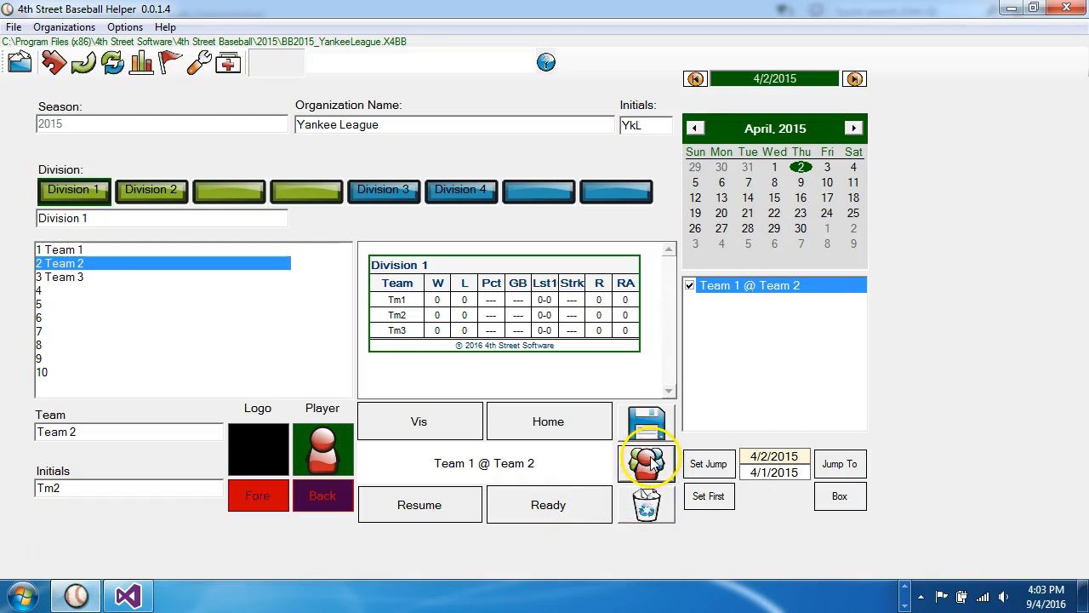
{"action": "left_click", "coordinate": [827, 168]}
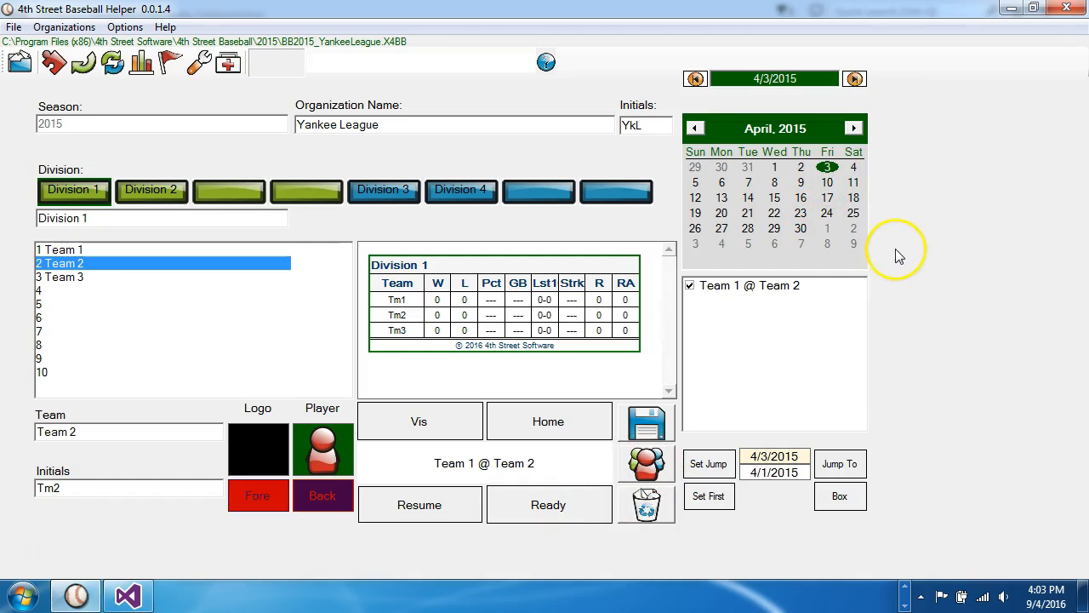
Step: Schedule and save a game on 4/1/2015 with Team 3 visiting Team 4 of Division 2
{"action": "left_click", "coordinate": [776, 170]}
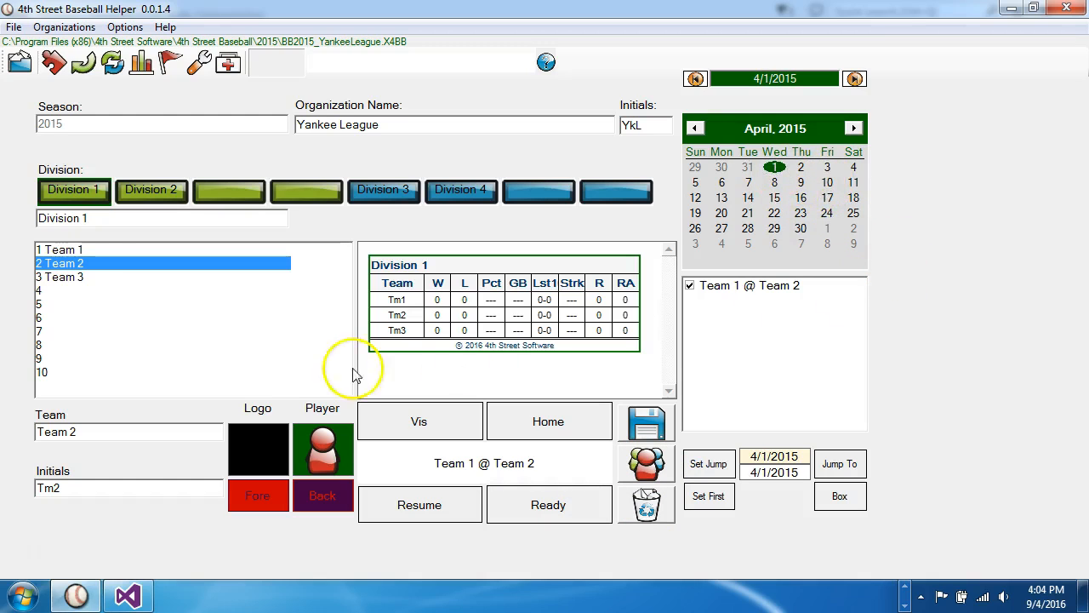
{"action": "left_click", "coordinate": [78, 281]}
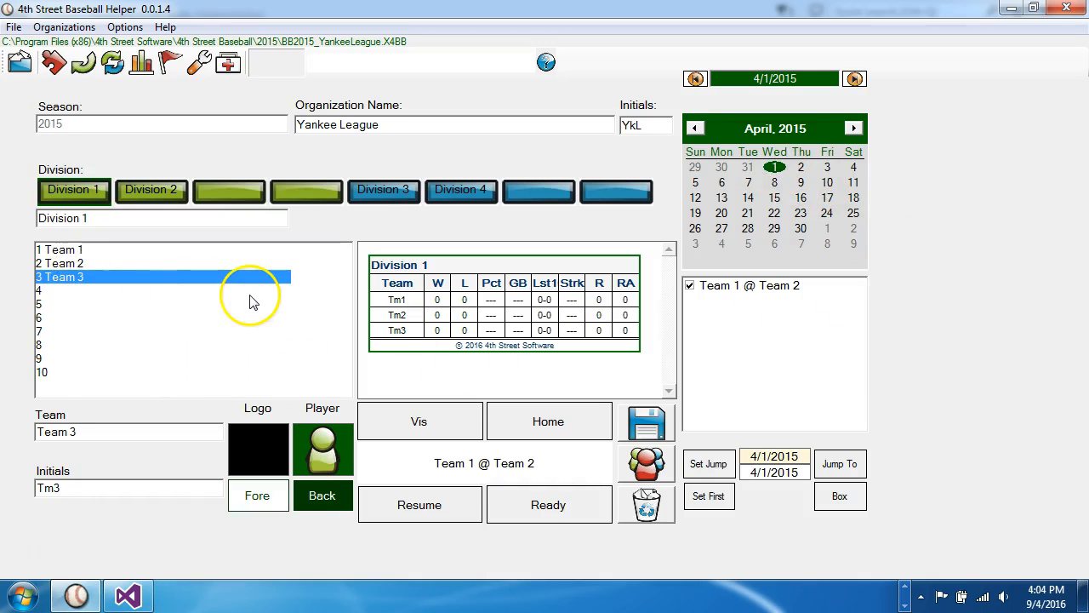
{"action": "left_click", "coordinate": [400, 418]}
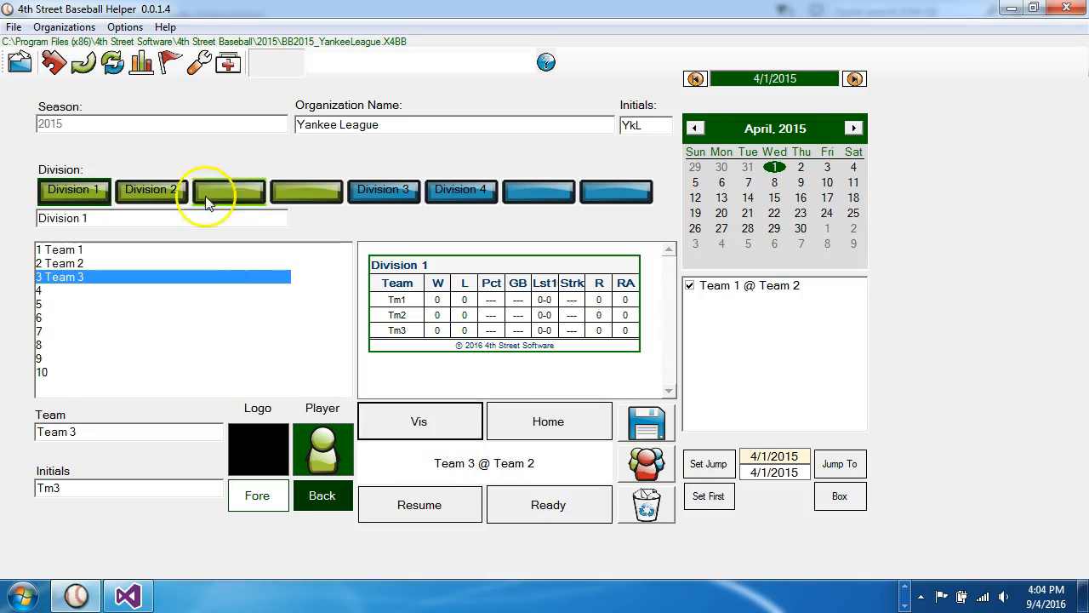
{"action": "left_click", "coordinate": [153, 189]}
{"action": "left_click", "coordinate": [68, 249]}
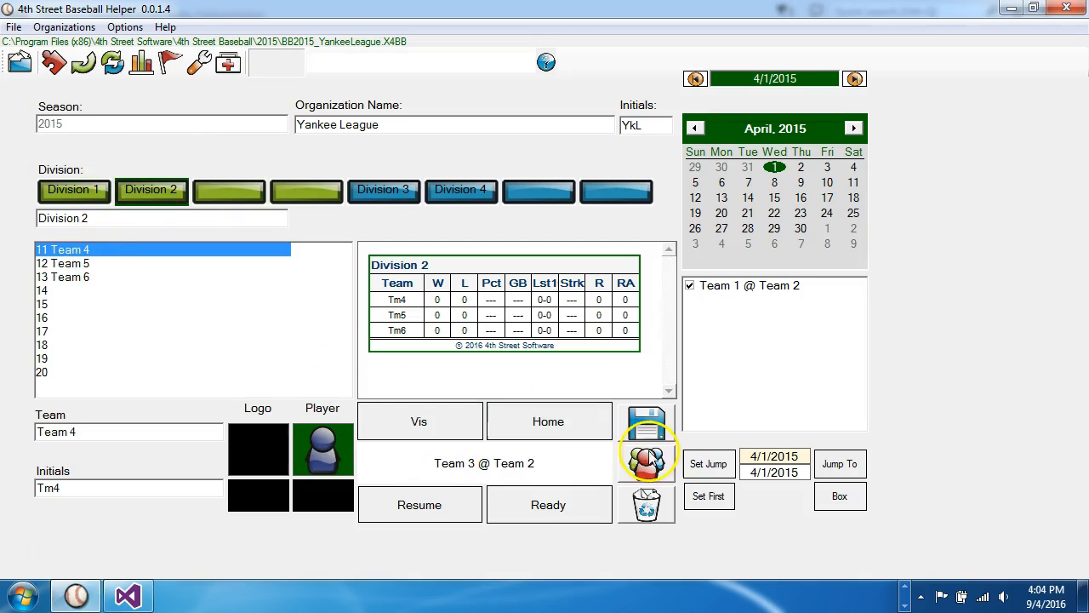
{"action": "left_click", "coordinate": [565, 422]}
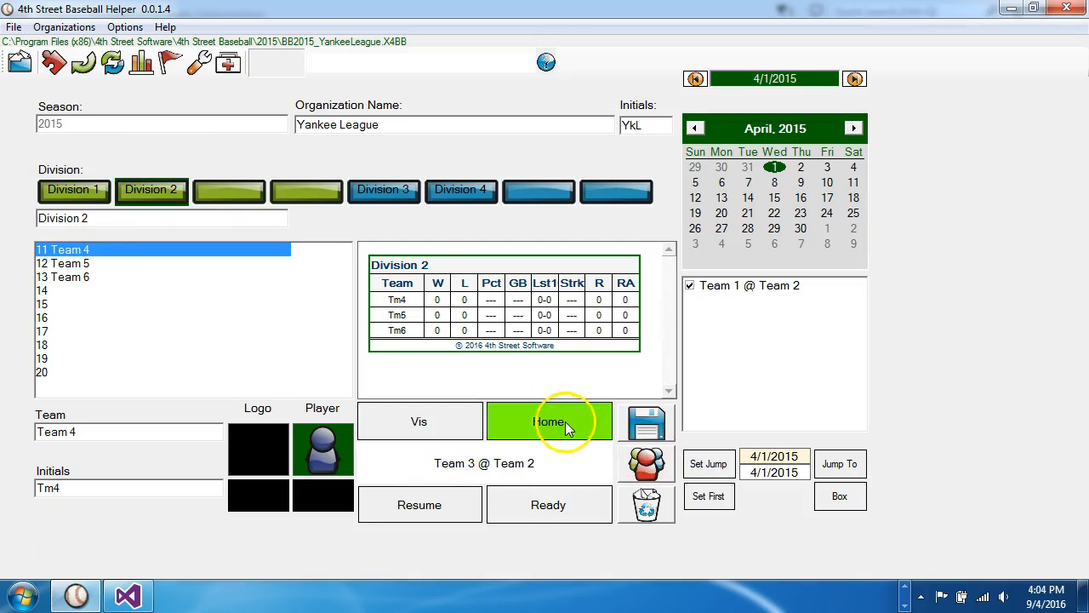
{"action": "left_click", "coordinate": [644, 421]}
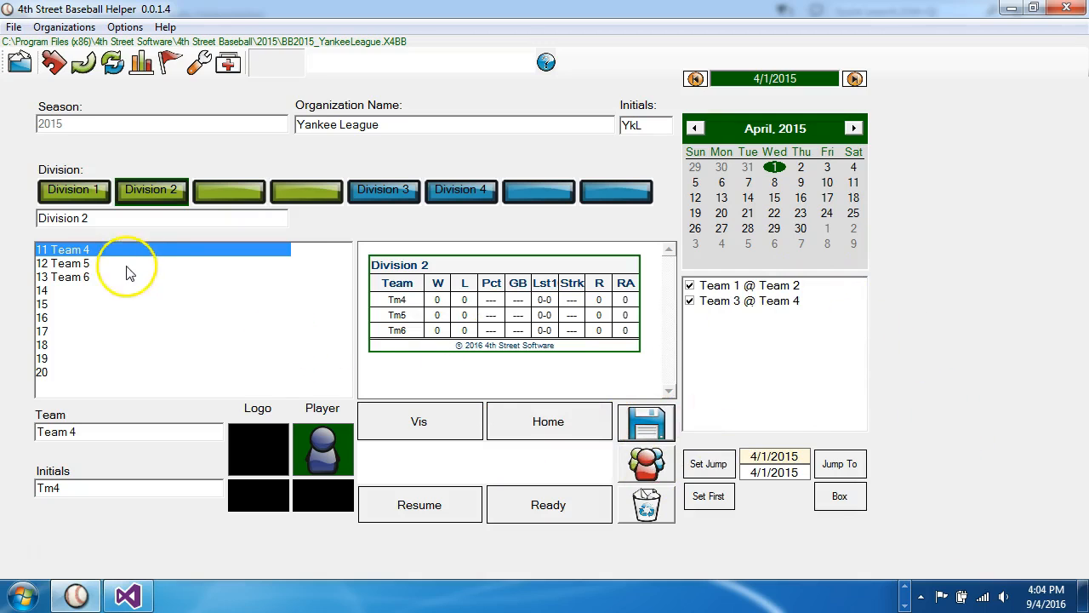
Step: Add and save a third game on 4/1/2015 with Team 5 as visitor and Team 4 as home team
{"action": "left_click", "coordinate": [85, 263]}
{"action": "left_click", "coordinate": [452, 425]}
{"action": "left_click", "coordinate": [423, 420]}
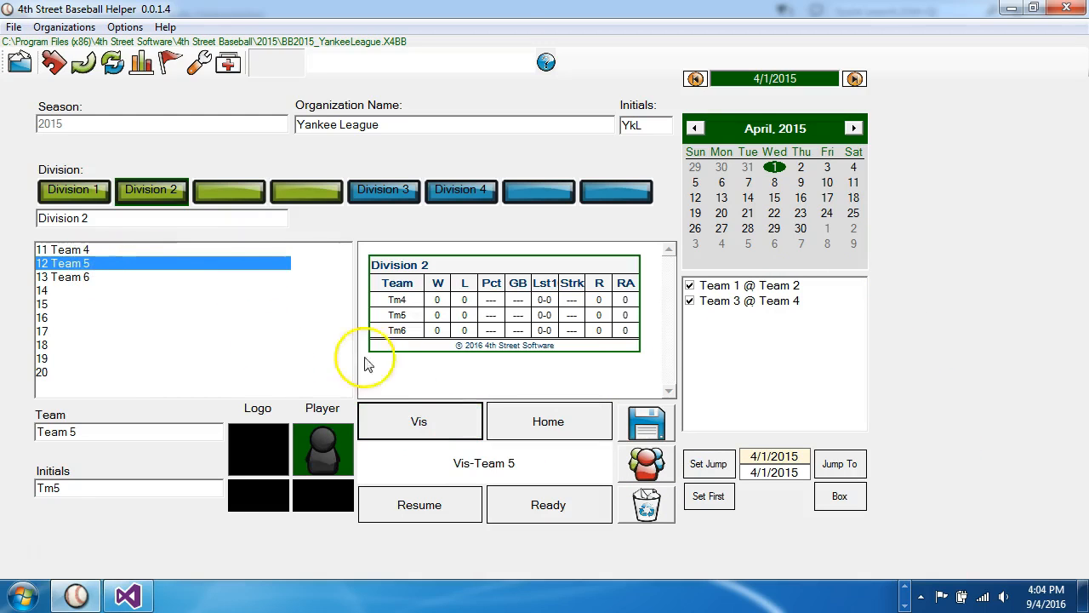
{"action": "left_click", "coordinate": [102, 250]}
{"action": "left_click", "coordinate": [557, 416]}
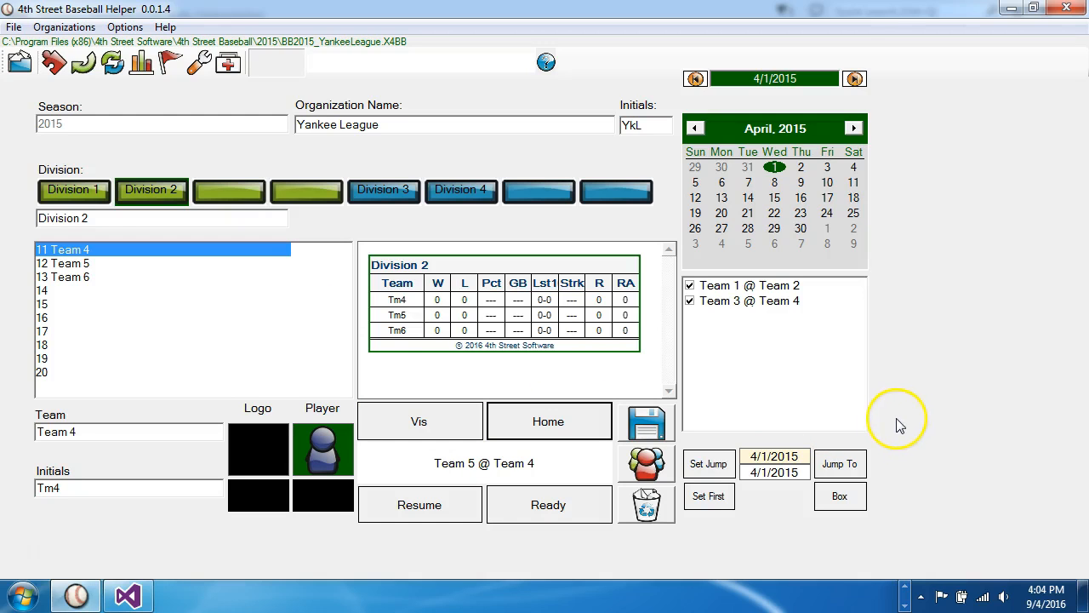
{"action": "left_click", "coordinate": [645, 428]}
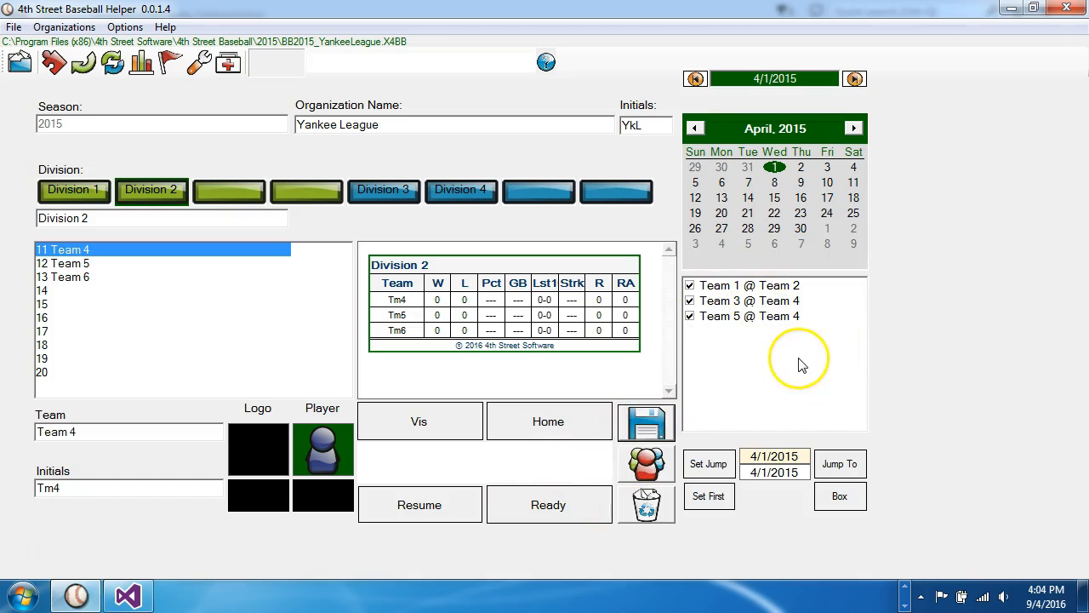
Step: Delete the Team 5 @ Team 4 game from the 4/1/2015 schedule
{"action": "left_click", "coordinate": [778, 321]}
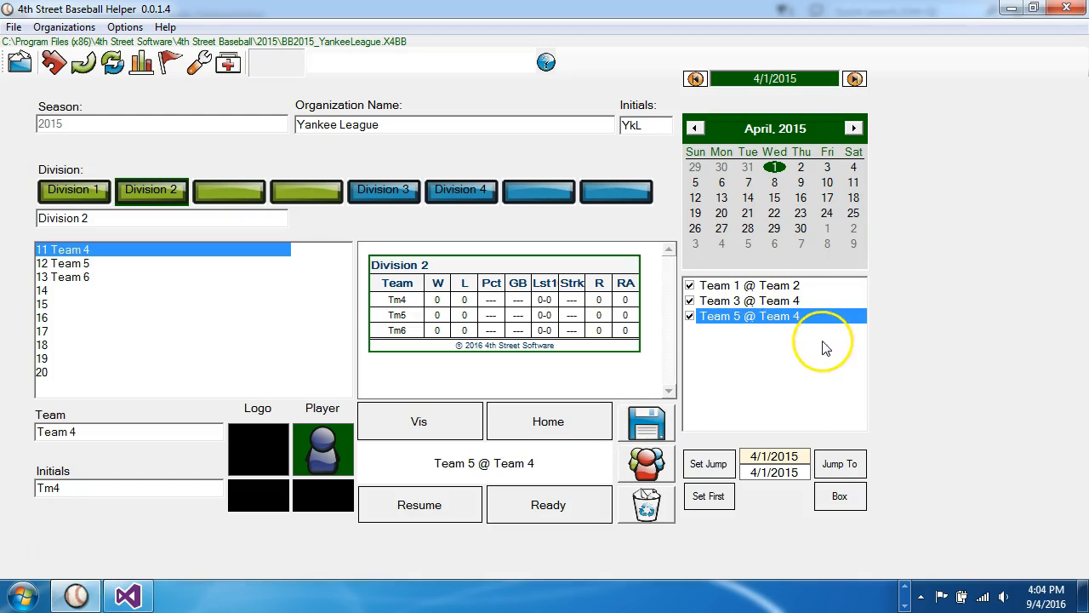
{"action": "left_click", "coordinate": [647, 506]}
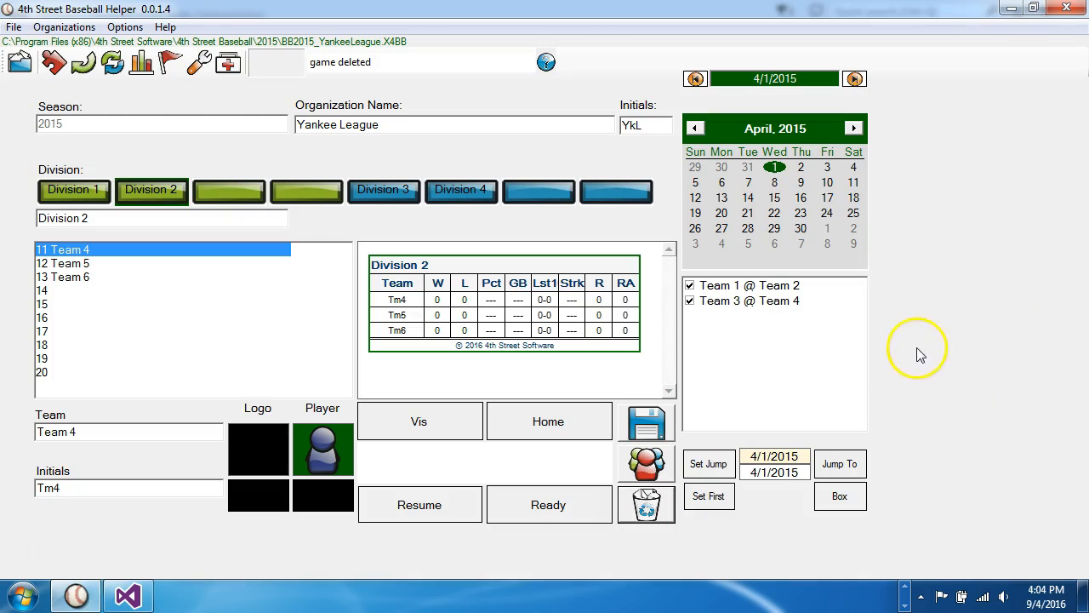
Step: Check the following dates, and clone the 4/1/2015 Team 3 @ Team 4 game to the next day
{"action": "left_click", "coordinate": [802, 168]}
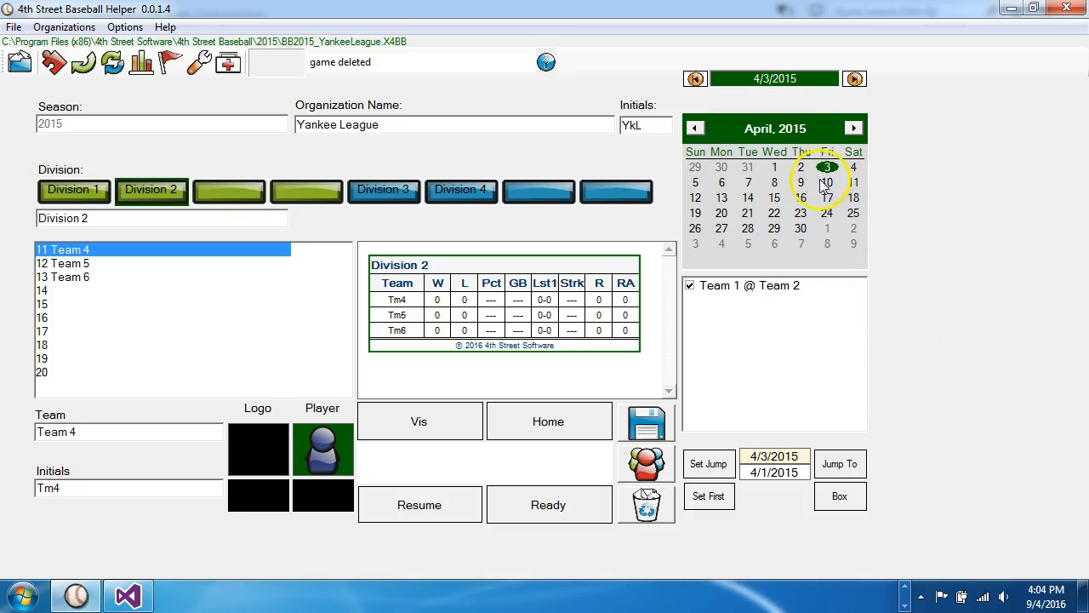
{"action": "left_click", "coordinate": [774, 167]}
{"action": "left_click", "coordinate": [793, 303]}
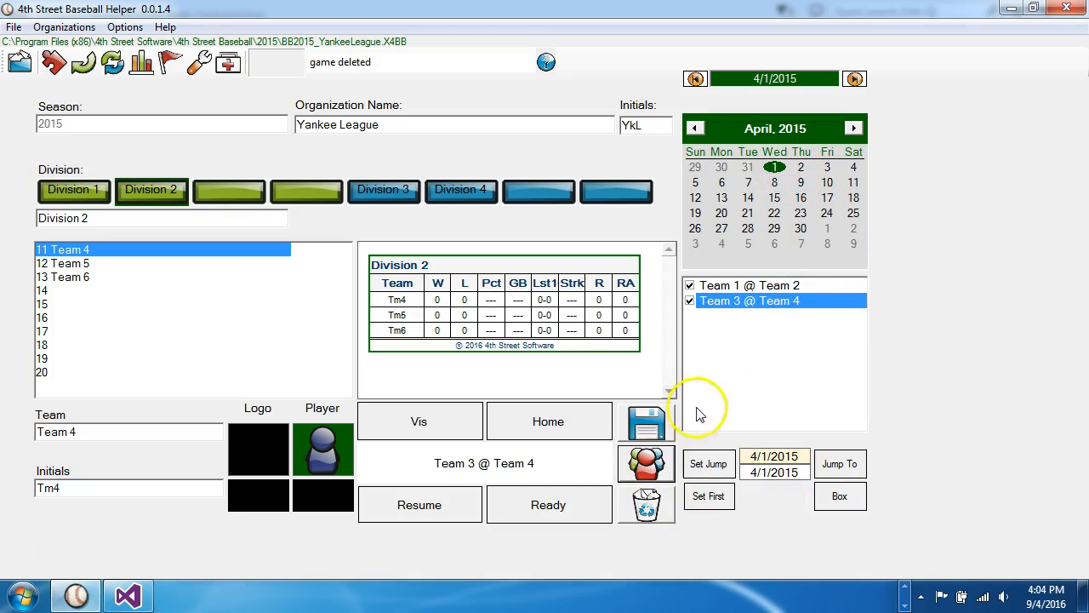
Step: Clone the Team 3 @ Team 4 game from 4/2/2015 to the next day and view the 4/3/2015 schedule
{"action": "left_click", "coordinate": [802, 169]}
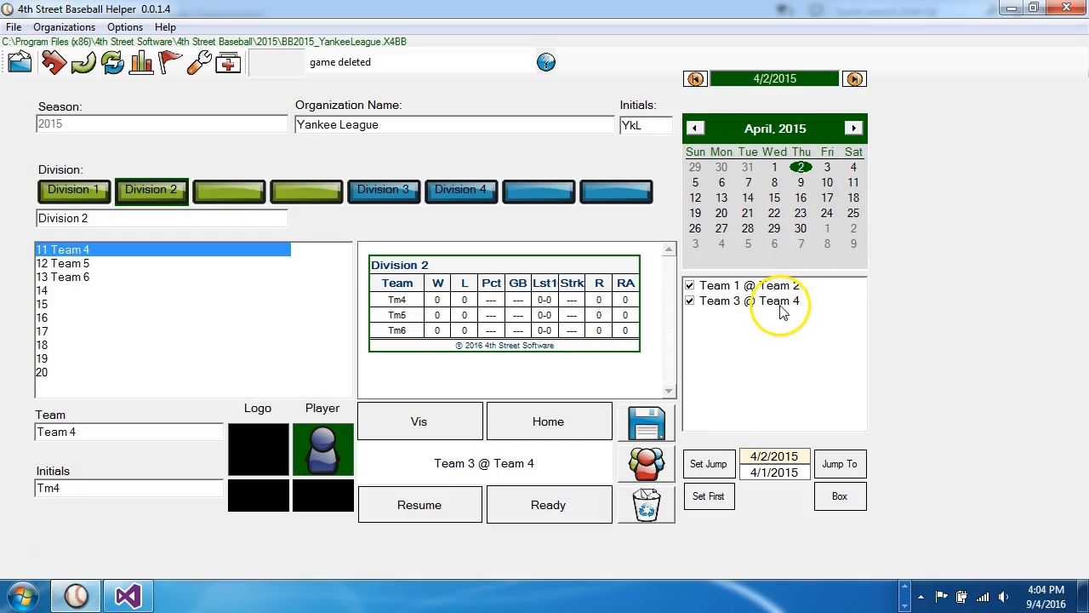
{"action": "left_click", "coordinate": [781, 302]}
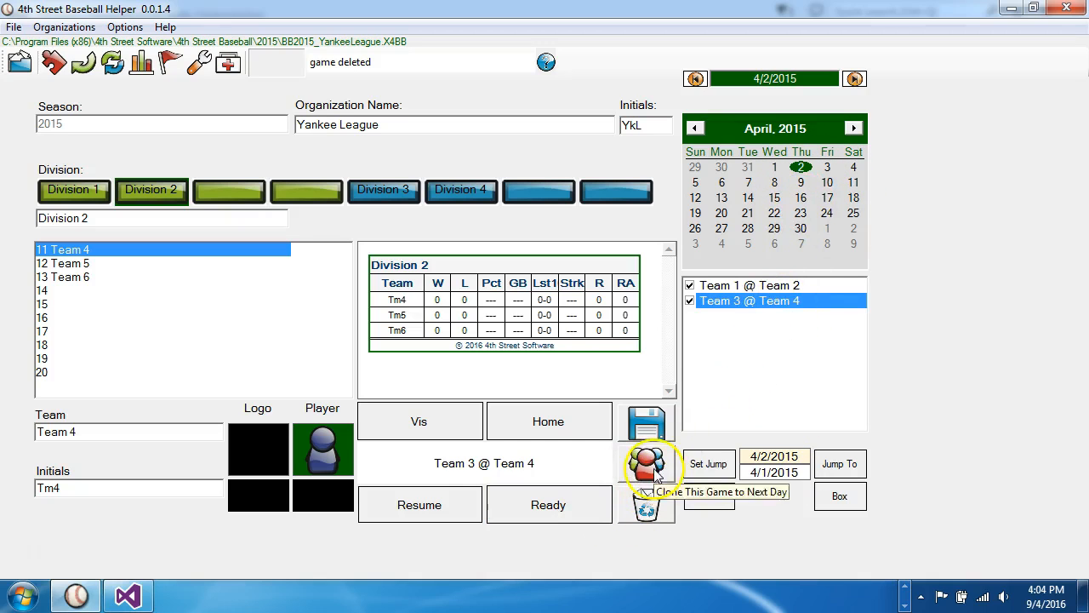
{"action": "left_click", "coordinate": [827, 168]}
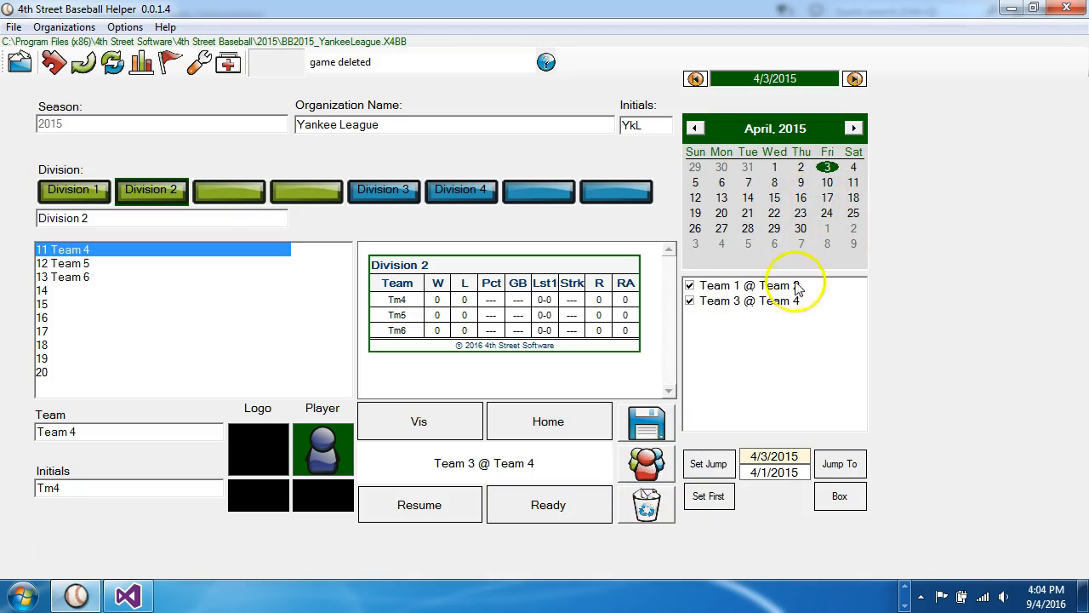
Step: Compare the scheduled games on 4/1/2015, 4/29/2015 and 5/1/2015
{"action": "left_click", "coordinate": [775, 169]}
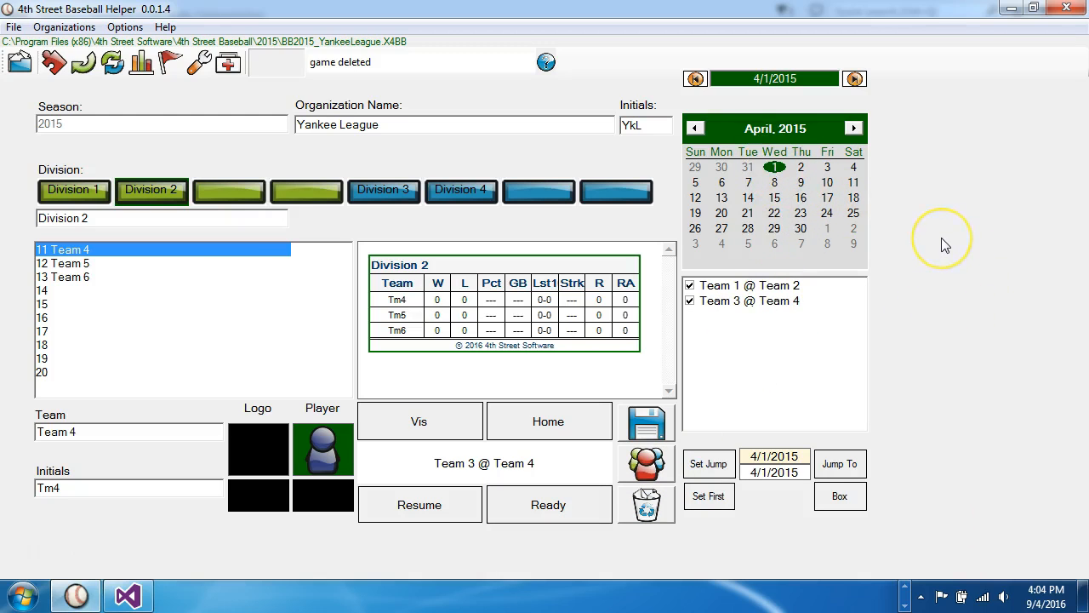
{"action": "left_click", "coordinate": [774, 229]}
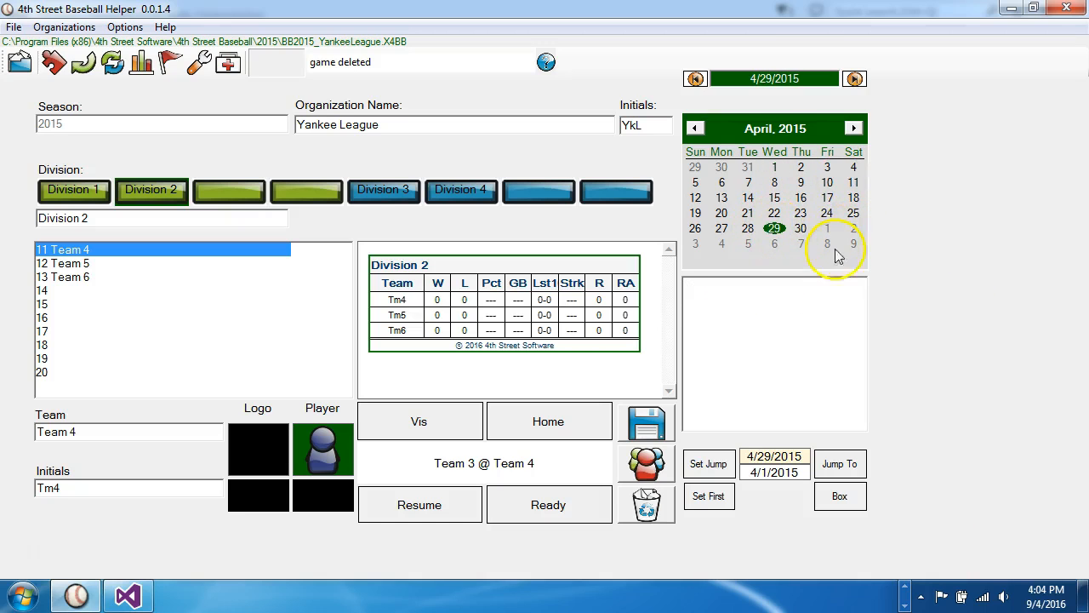
{"action": "left_click", "coordinate": [774, 169]}
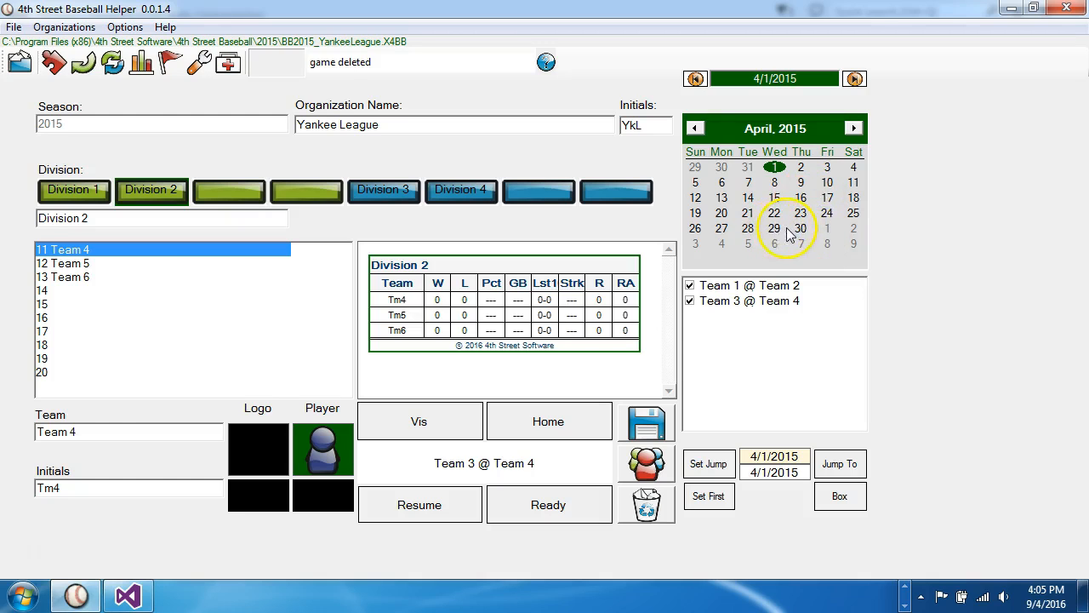
{"action": "left_click", "coordinate": [826, 230]}
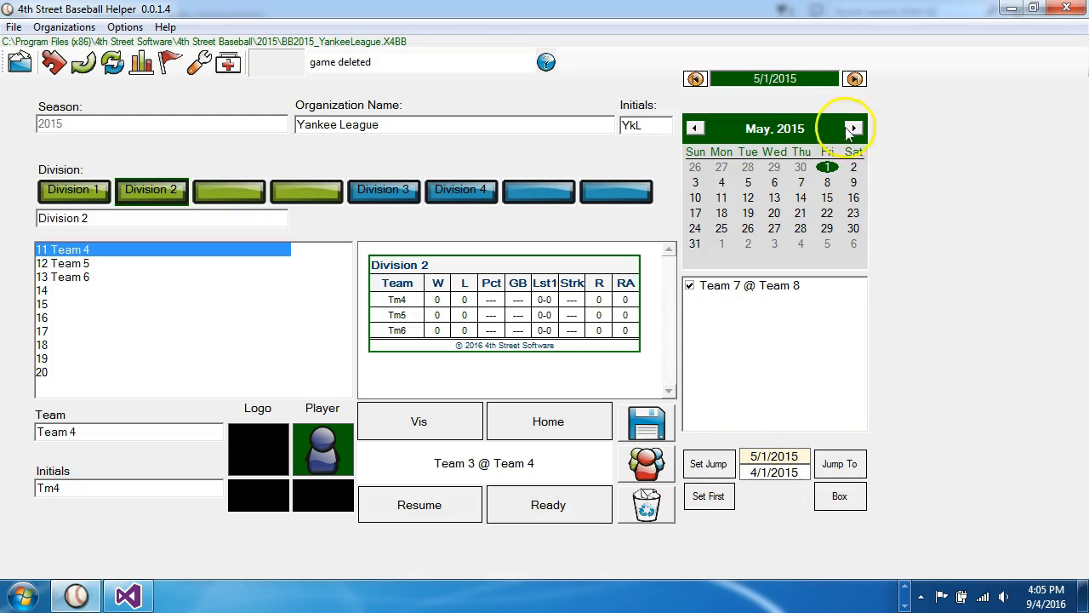
Step: Select the Team 7 @ Team 8 game on 5/1/2015, set that date as the jump date, and exit the program
{"action": "left_click", "coordinate": [781, 290]}
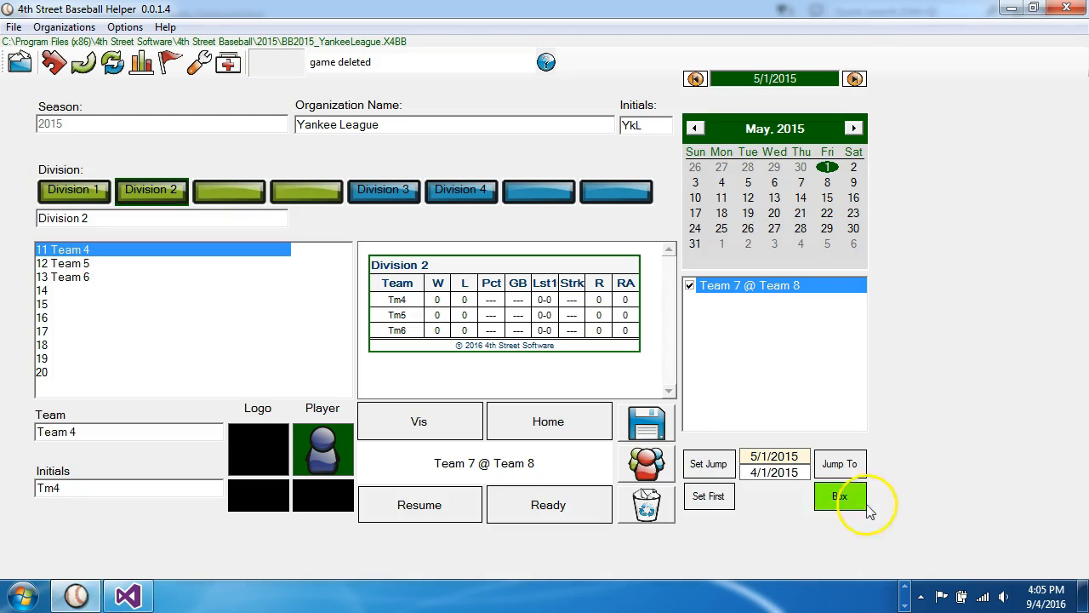
{"action": "left_click", "coordinate": [702, 469]}
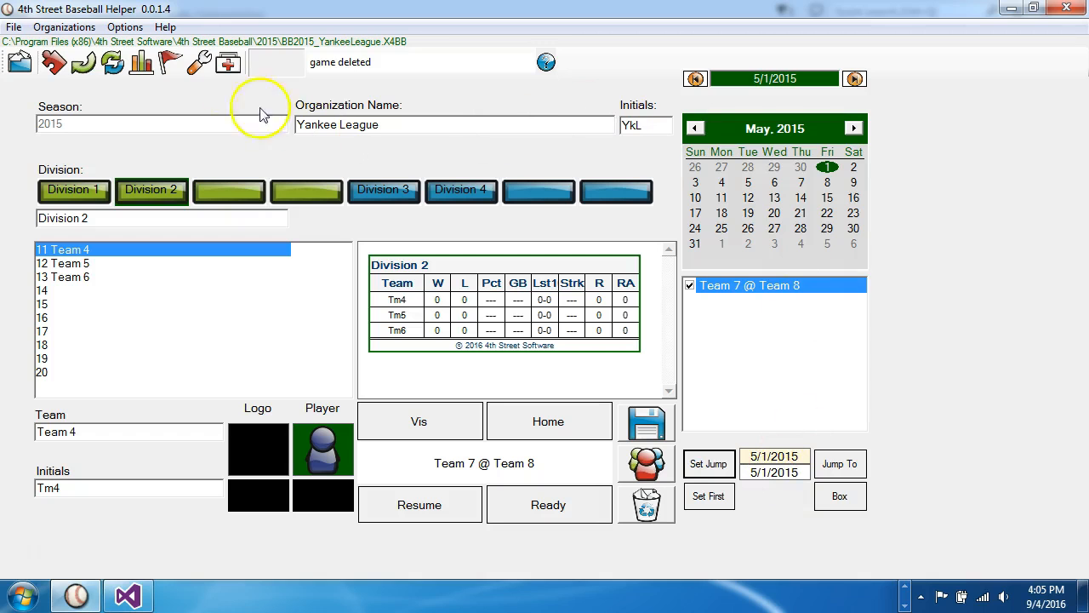
{"action": "left_click", "coordinate": [8, 28]}
{"action": "left_click", "coordinate": [9, 28]}
{"action": "left_click", "coordinate": [8, 28]}
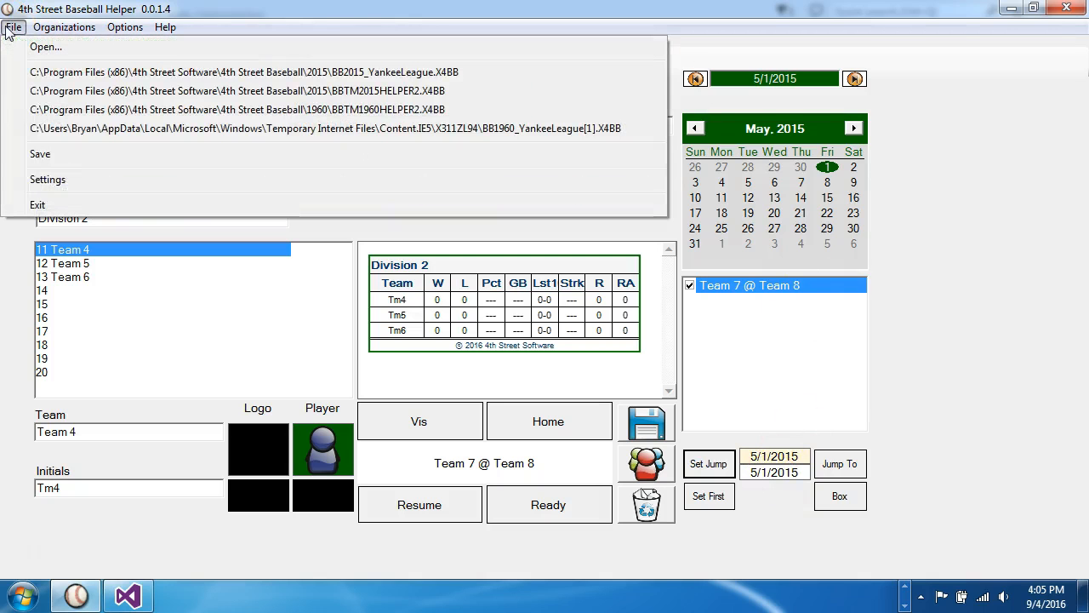
{"action": "left_click", "coordinate": [38, 205]}
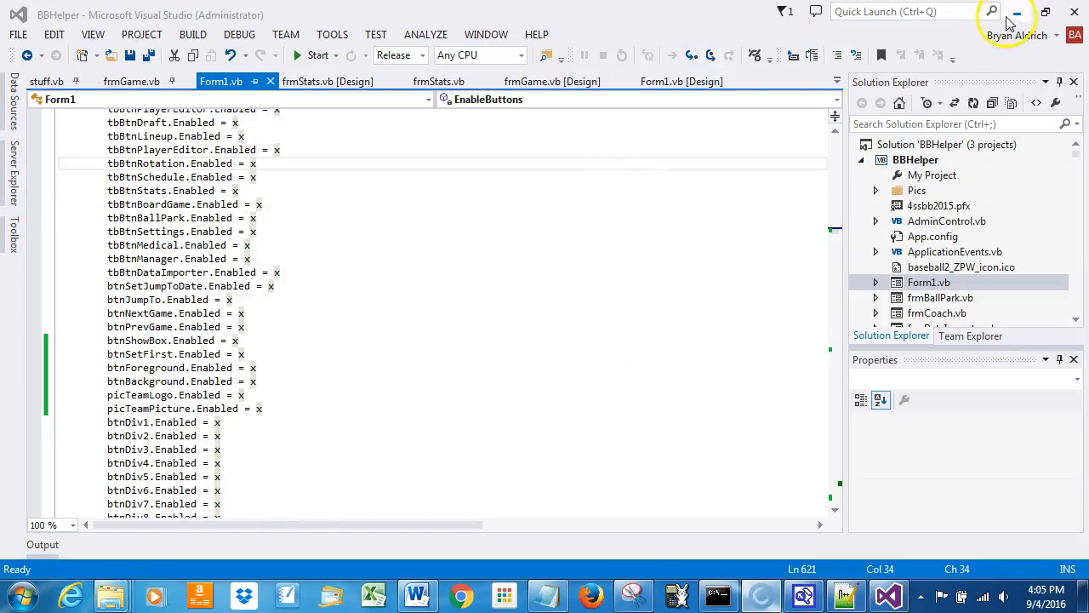
Step: Relaunch BBHelper.exe from the 4th Street Baseball folder and reopen the recent file BB2015_YankeeLeague.X4BB
{"action": "left_click", "coordinate": [1017, 13]}
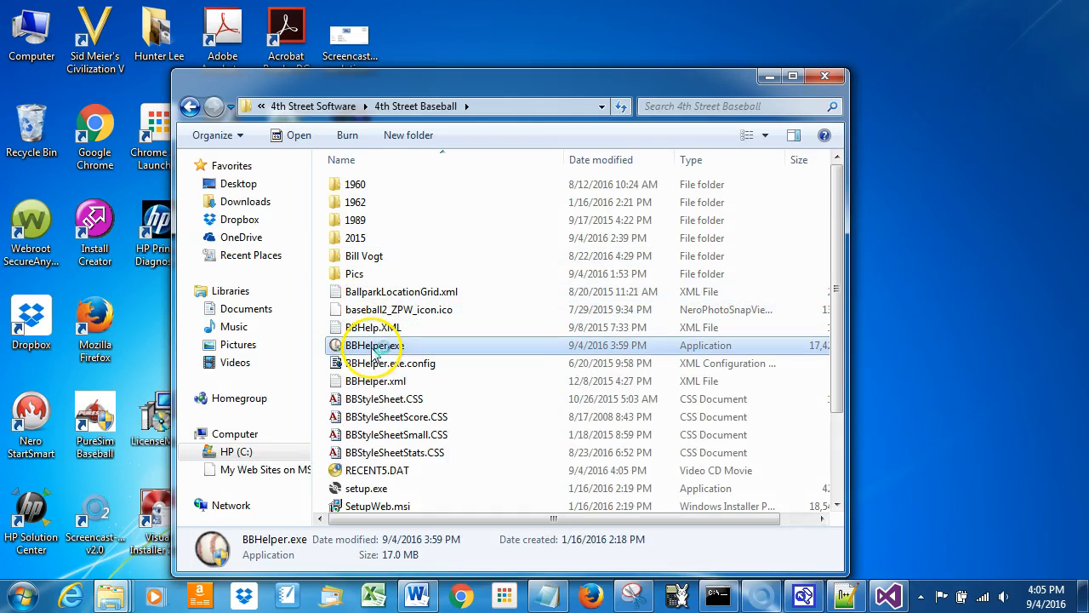
{"action": "double_click", "coordinate": [375, 348]}
{"action": "left_click", "coordinate": [584, 370]}
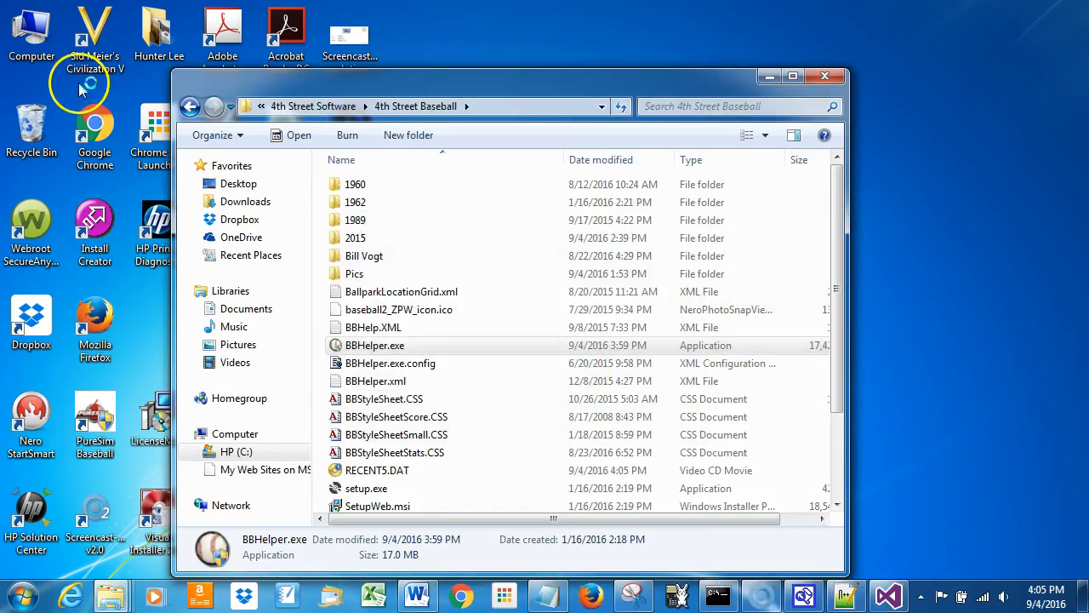
{"action": "left_click", "coordinate": [14, 27]}
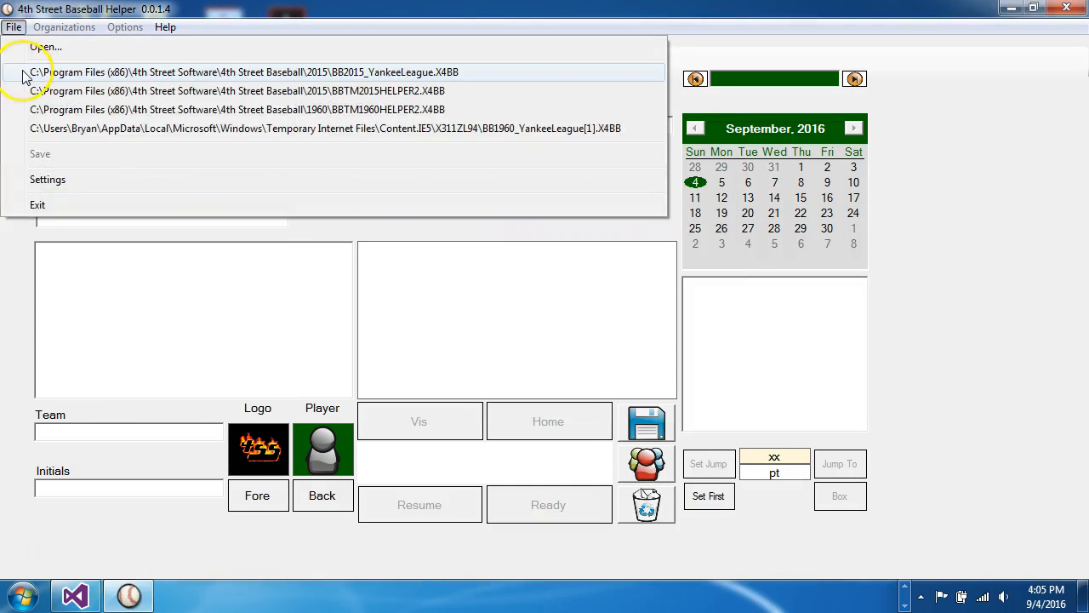
{"action": "left_click", "coordinate": [25, 73]}
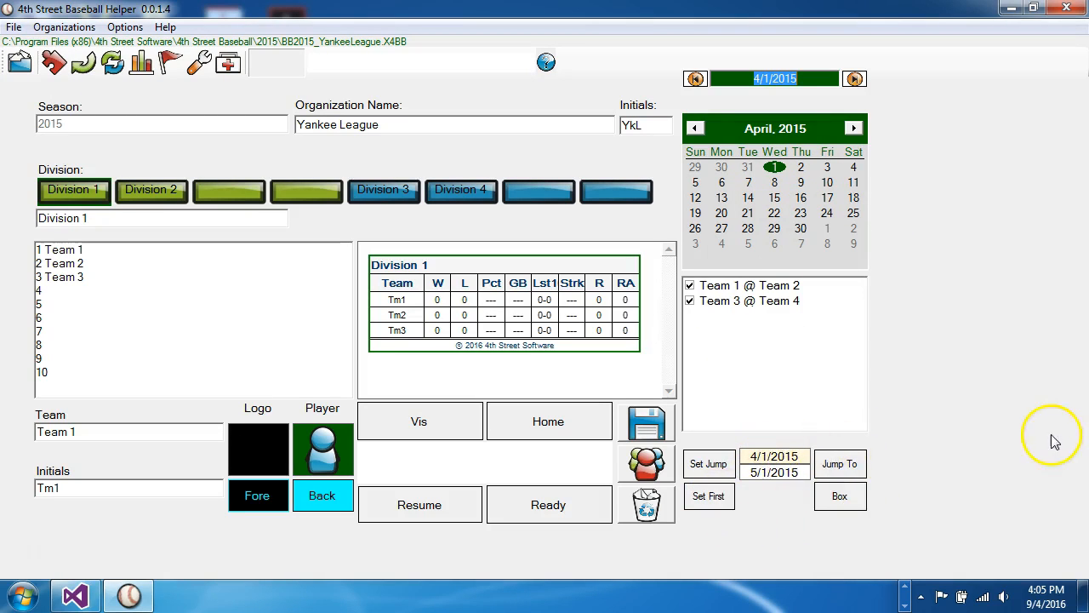
Step: Jump to the stored date 5/1/2015 and return the calendar to April 2015
{"action": "left_click", "coordinate": [840, 464]}
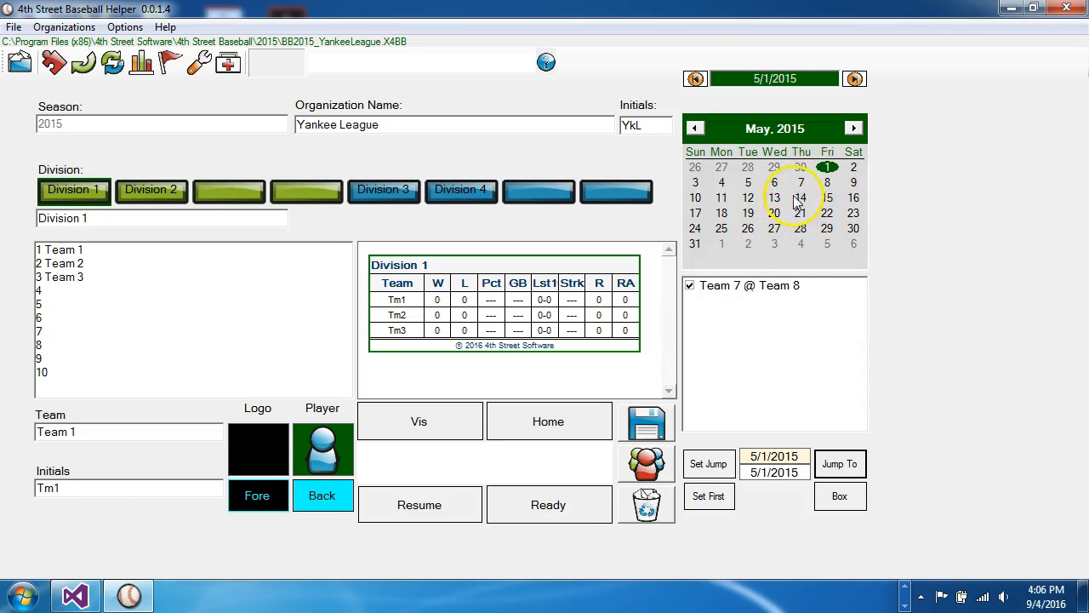
{"action": "left_click", "coordinate": [696, 128]}
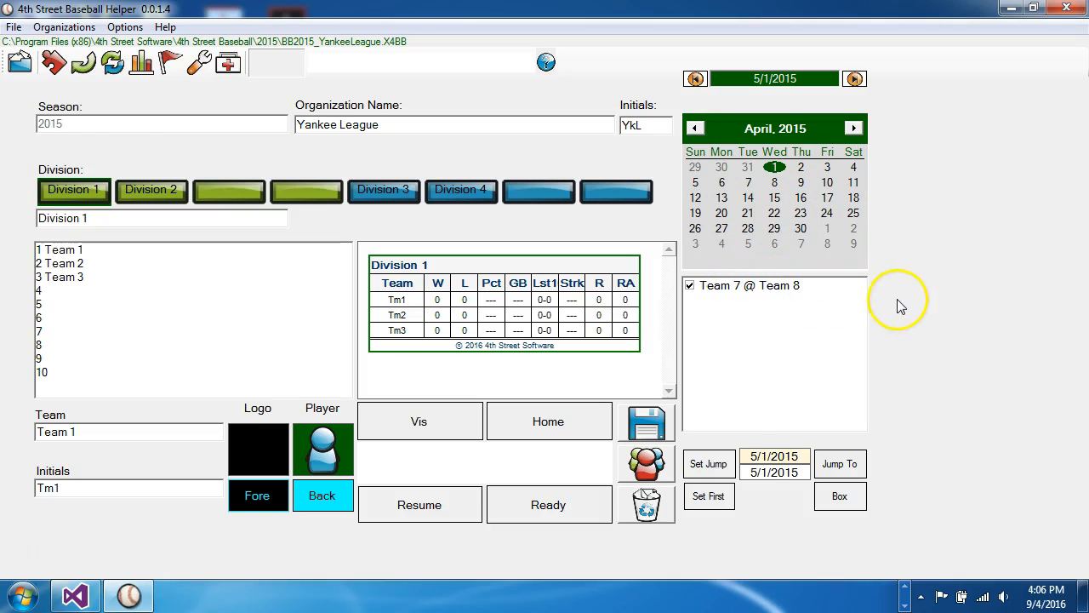
Step: Open the 1960 season league file BB1960_YankeeLeague.X4BB from the bin\1960 folder
{"action": "left_click", "coordinate": [11, 28]}
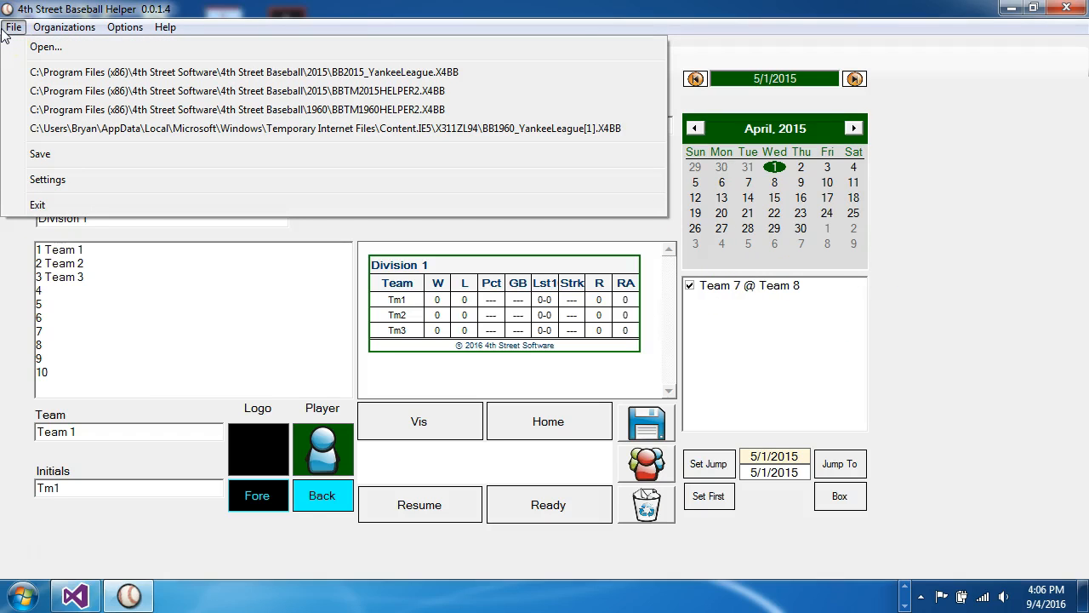
{"action": "left_click", "coordinate": [3, 30]}
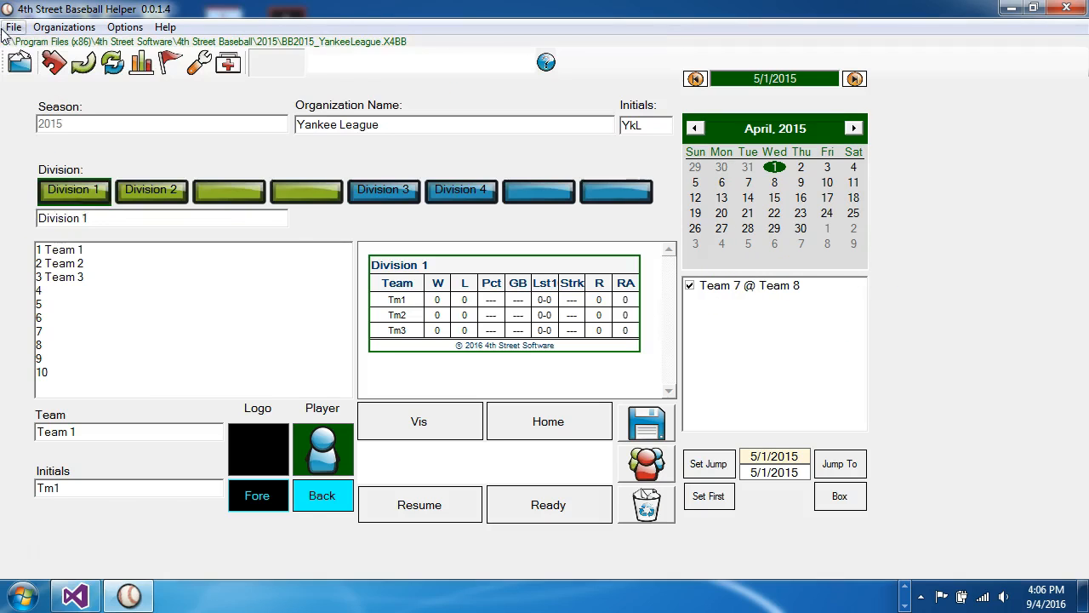
{"action": "left_click", "coordinate": [42, 546]}
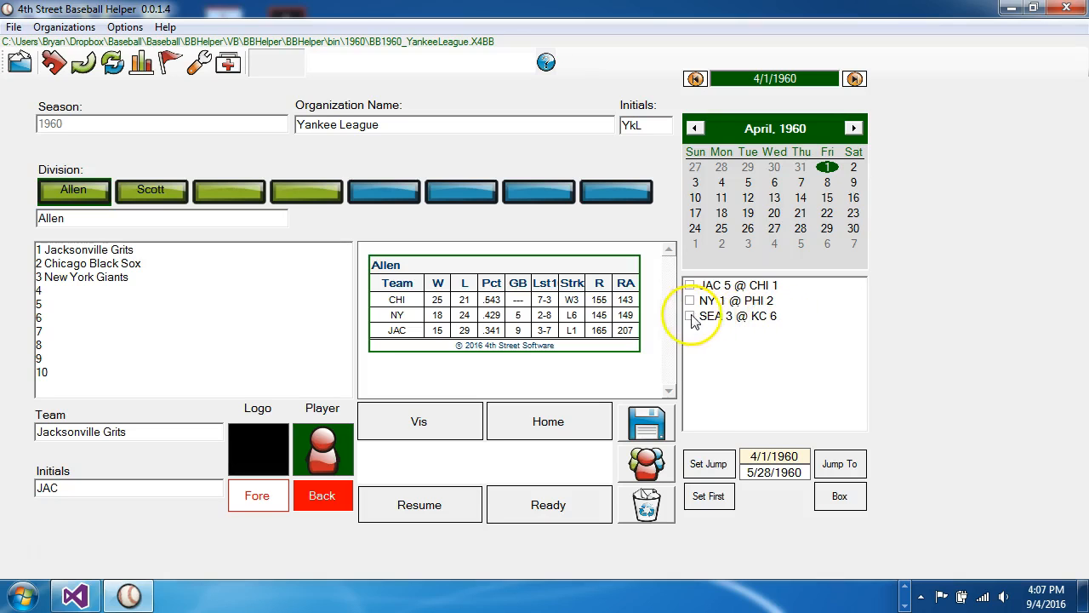
Step: Examine the batting and pitching lines in the box score of the 4/1/1960 Seattle Pilots @ Kansas City Killers game, and close it
{"action": "left_click", "coordinate": [745, 326]}
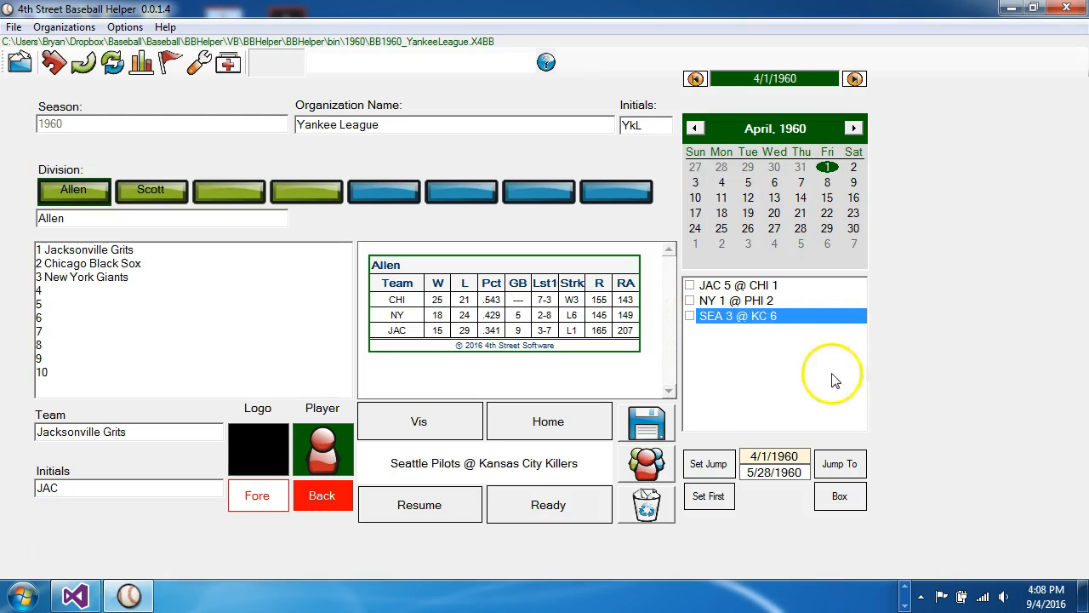
{"action": "left_click", "coordinate": [844, 497]}
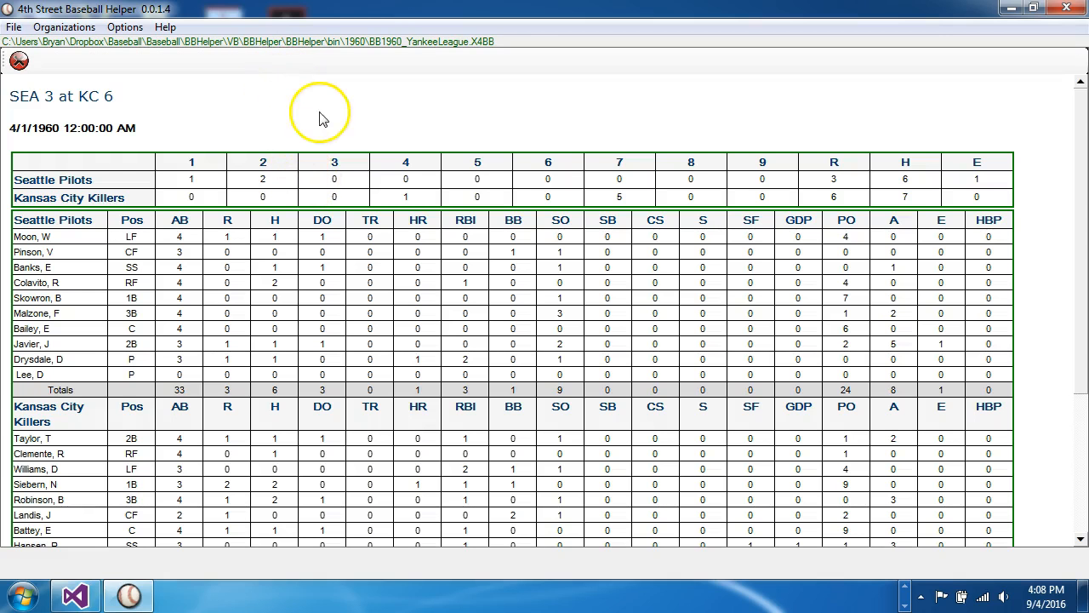
{"action": "scroll", "coordinate": [841, 372], "scroll_direction": "down", "scroll_amount": 5}
{"action": "scroll", "coordinate": [840, 368], "scroll_direction": "up", "scroll_amount": 5}
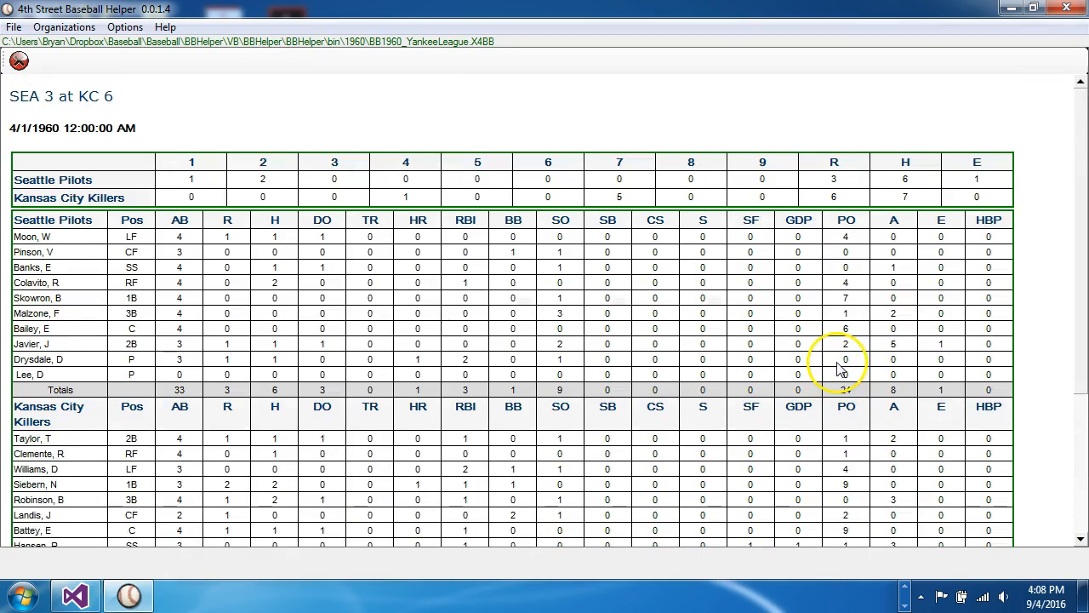
{"action": "scroll", "coordinate": [836, 368], "scroll_direction": "down", "scroll_amount": 3}
{"action": "scroll", "coordinate": [834, 366], "scroll_direction": "up", "scroll_amount": 3}
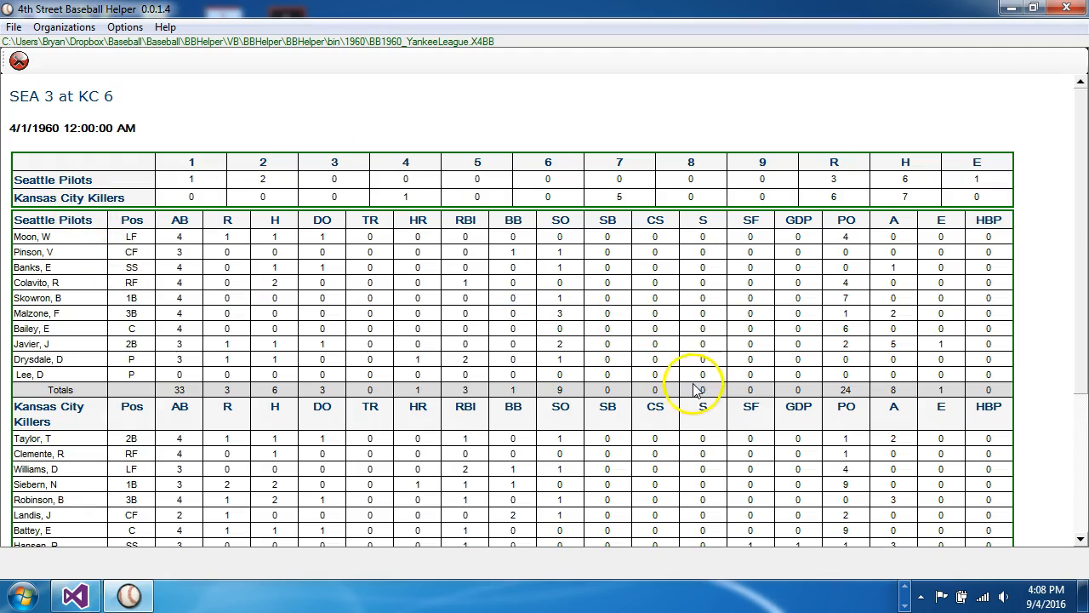
{"action": "scroll", "coordinate": [694, 388], "scroll_direction": "down", "scroll_amount": 1}
{"action": "scroll", "coordinate": [694, 388], "scroll_direction": "down", "scroll_amount": 4}
{"action": "scroll", "coordinate": [499, 401], "scroll_direction": "up", "scroll_amount": 5}
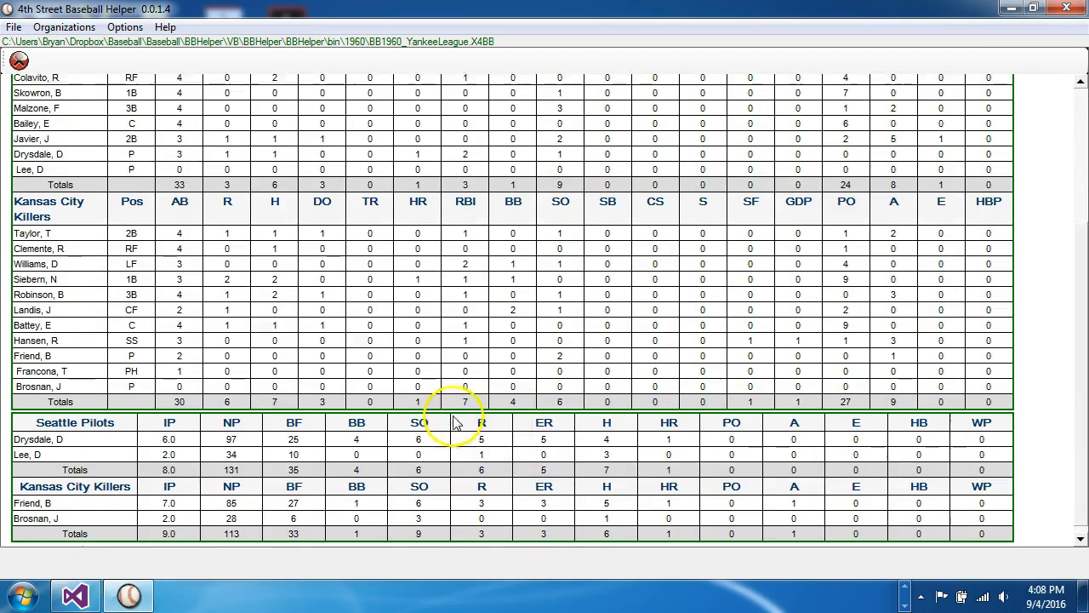
{"action": "scroll", "coordinate": [332, 332], "scroll_direction": "down", "scroll_amount": 3}
{"action": "scroll", "coordinate": [306, 345], "scroll_direction": "up", "scroll_amount": 3}
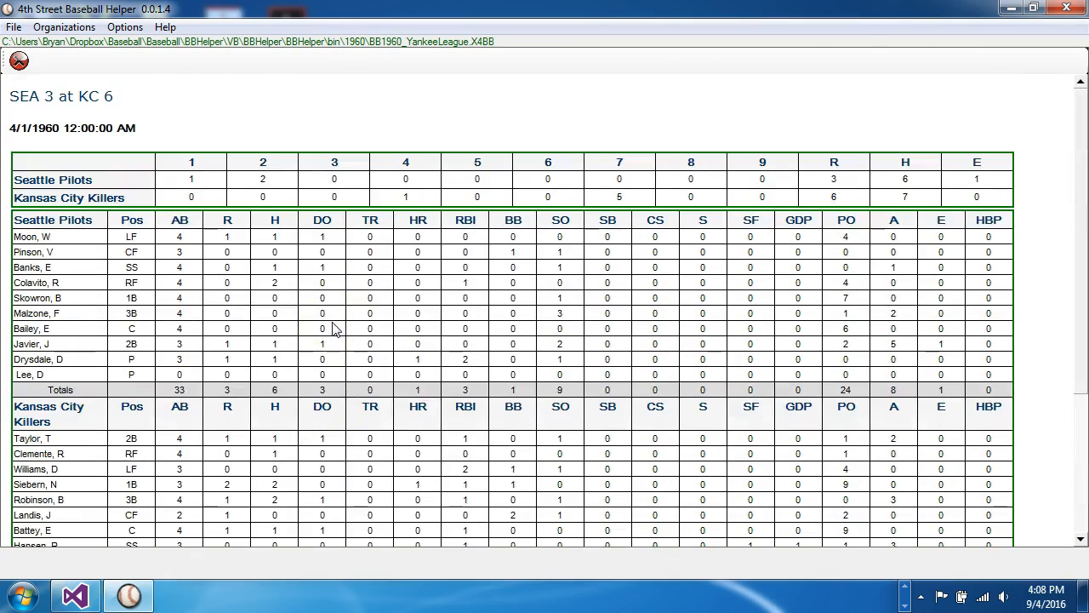
{"action": "scroll", "coordinate": [253, 364], "scroll_direction": "down", "scroll_amount": 3}
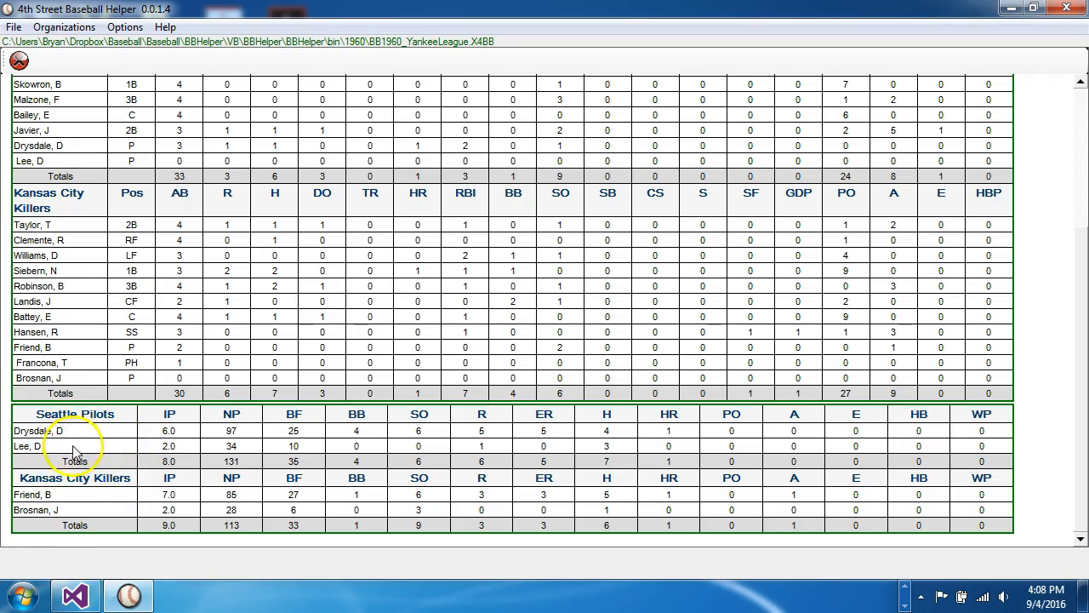
{"action": "scroll", "coordinate": [200, 294], "scroll_direction": "up", "scroll_amount": 3}
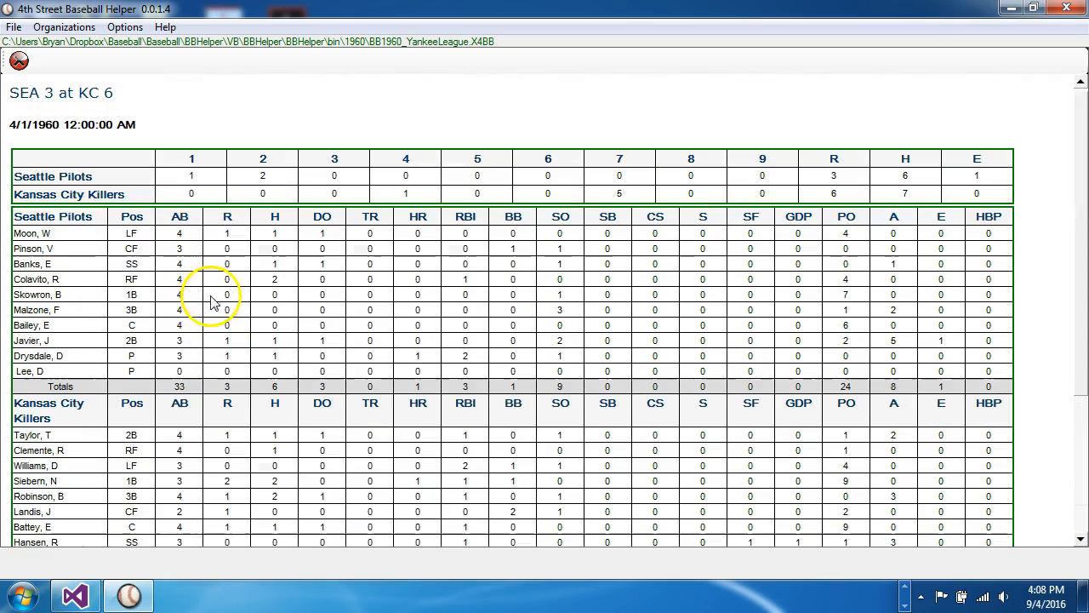
{"action": "left_click", "coordinate": [19, 61]}
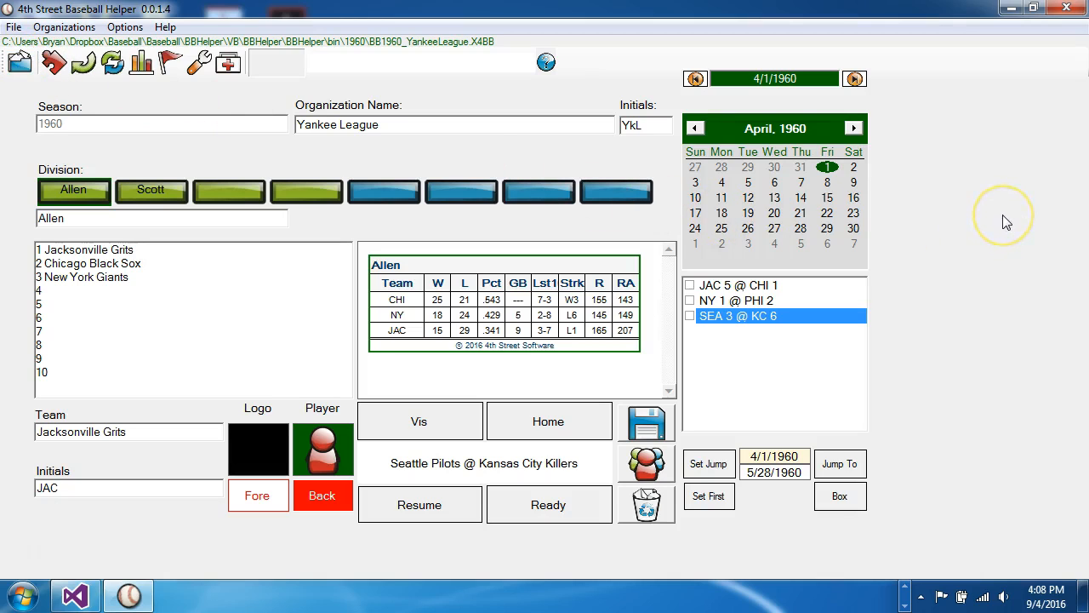